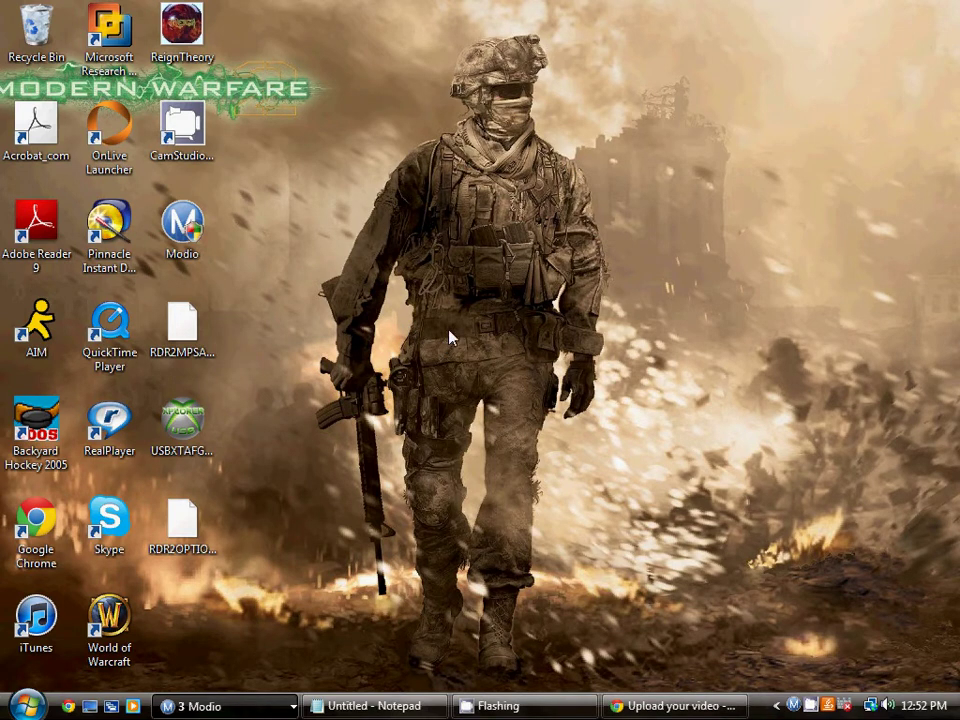
Launch USB Xtaf Gui, open USB memory unit F:, and browse to Content > E00001CD483824A2 > 5454082B > 00000001
{"action": "double_click", "coordinate": [176, 422]}
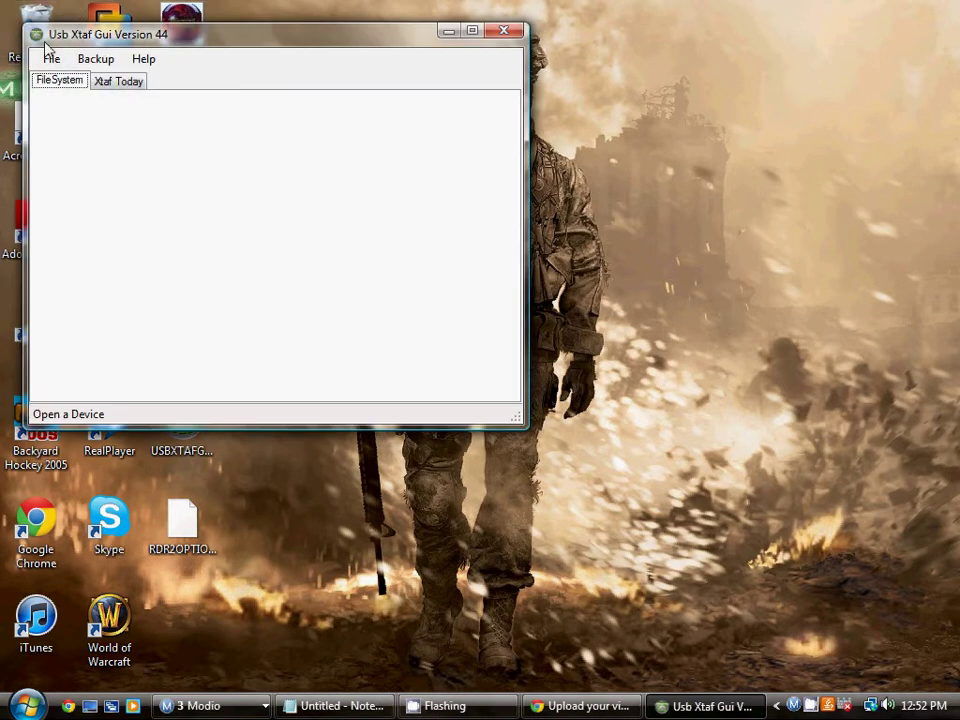
{"action": "left_click", "coordinate": [47, 62]}
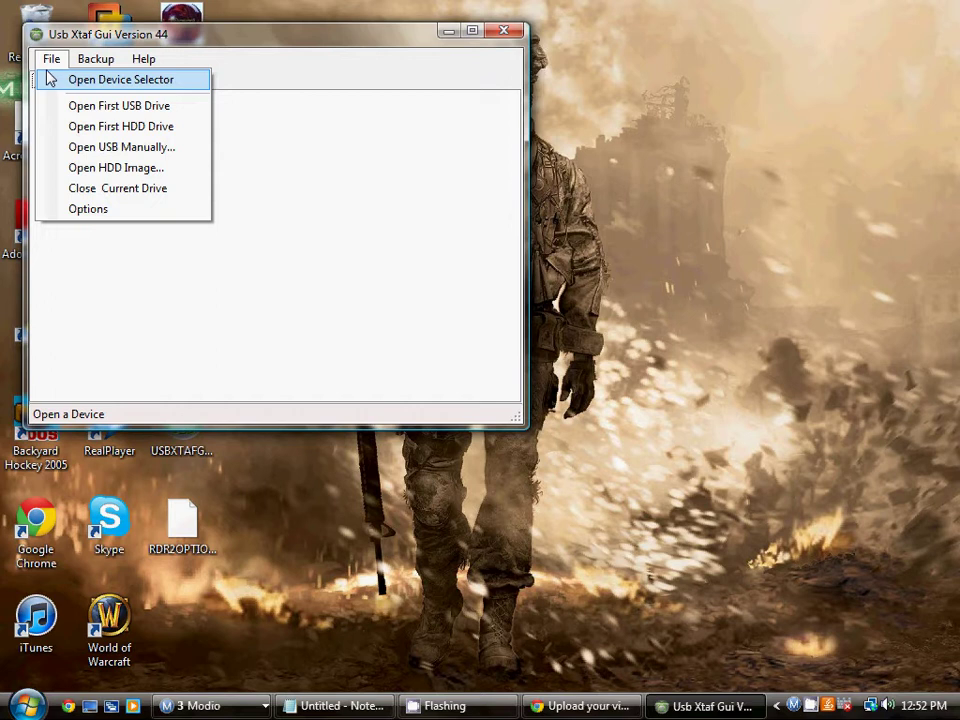
{"action": "left_click", "coordinate": [48, 78]}
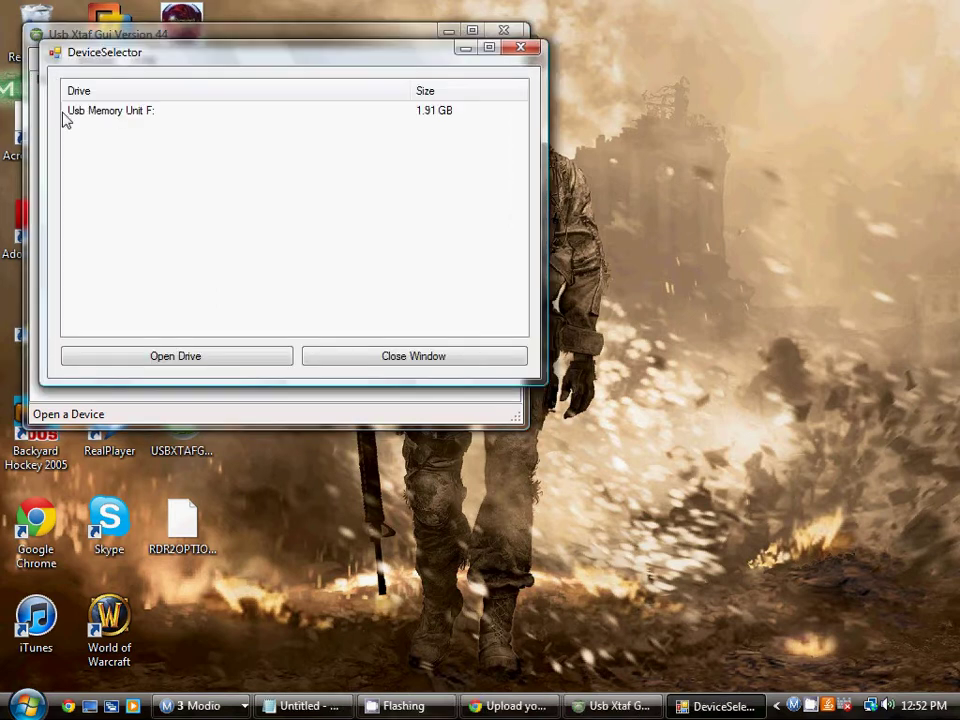
{"action": "double_click", "coordinate": [94, 114]}
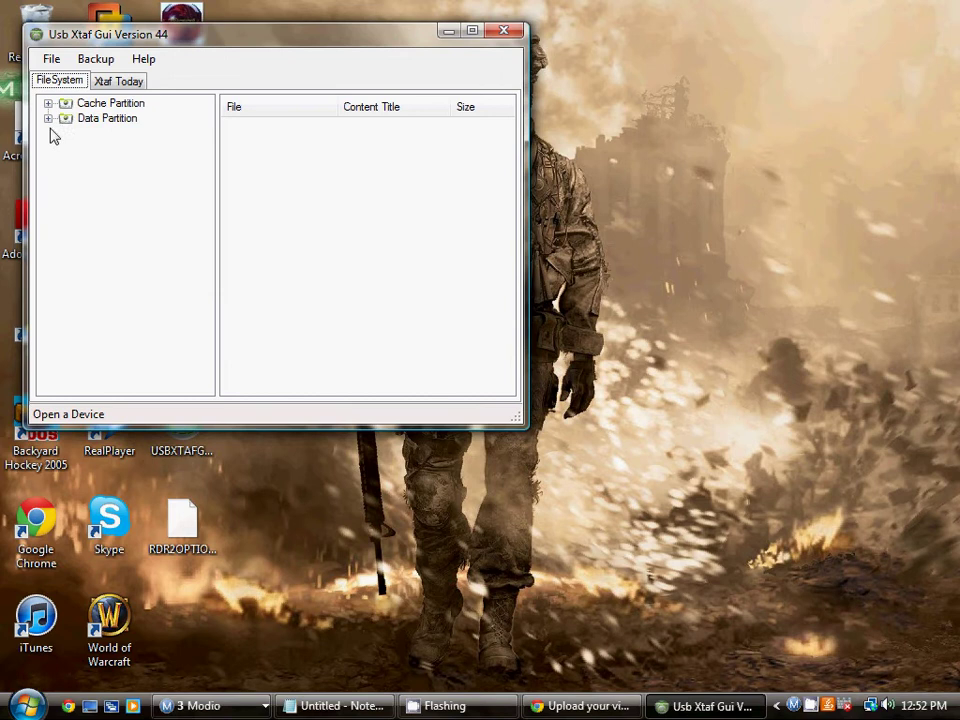
{"action": "double_click", "coordinate": [100, 118]}
{"action": "left_click", "coordinate": [108, 134]}
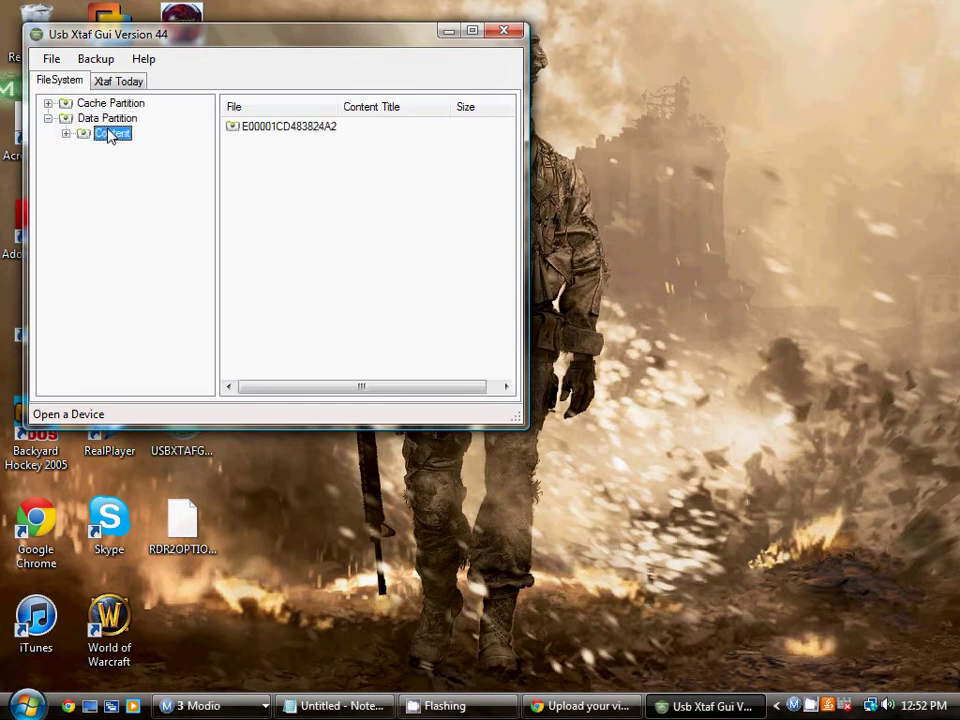
{"action": "double_click", "coordinate": [275, 127]}
{"action": "double_click", "coordinate": [272, 127]}
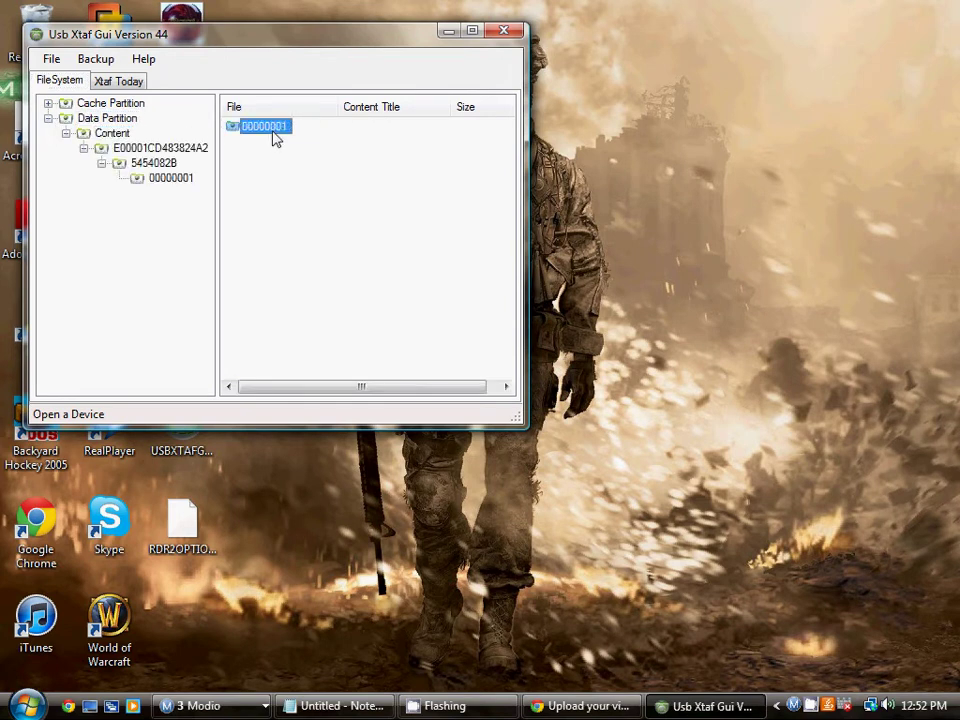
{"action": "double_click", "coordinate": [274, 127]}
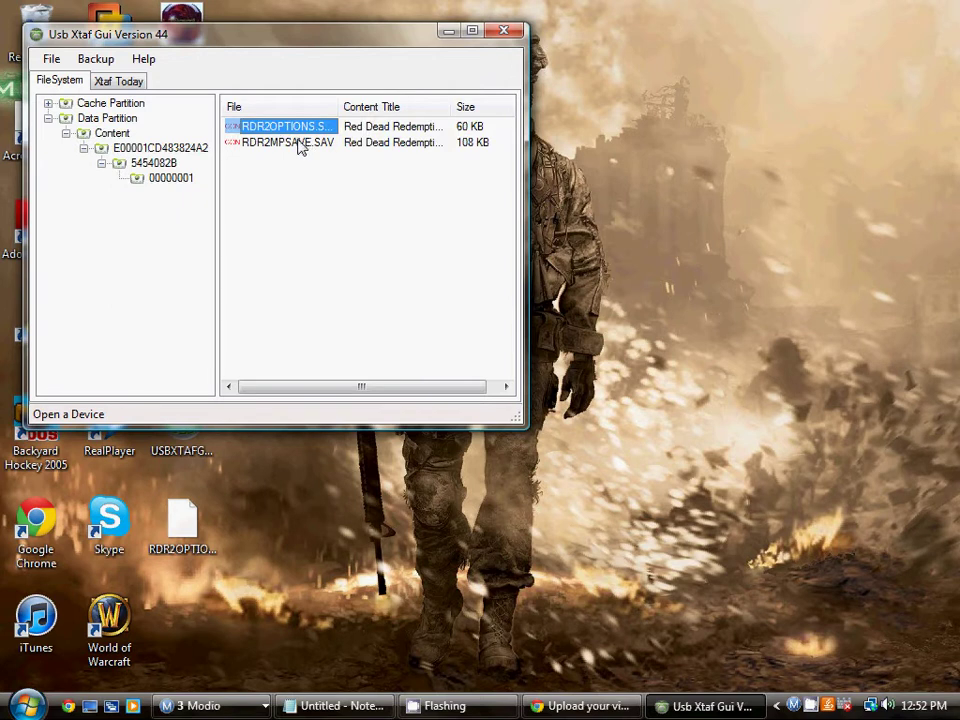
Delete RDR2MPSAVE.SAV from the 00000001 folder, cancelling an accidental inject attempt
{"action": "right_click", "coordinate": [298, 142]}
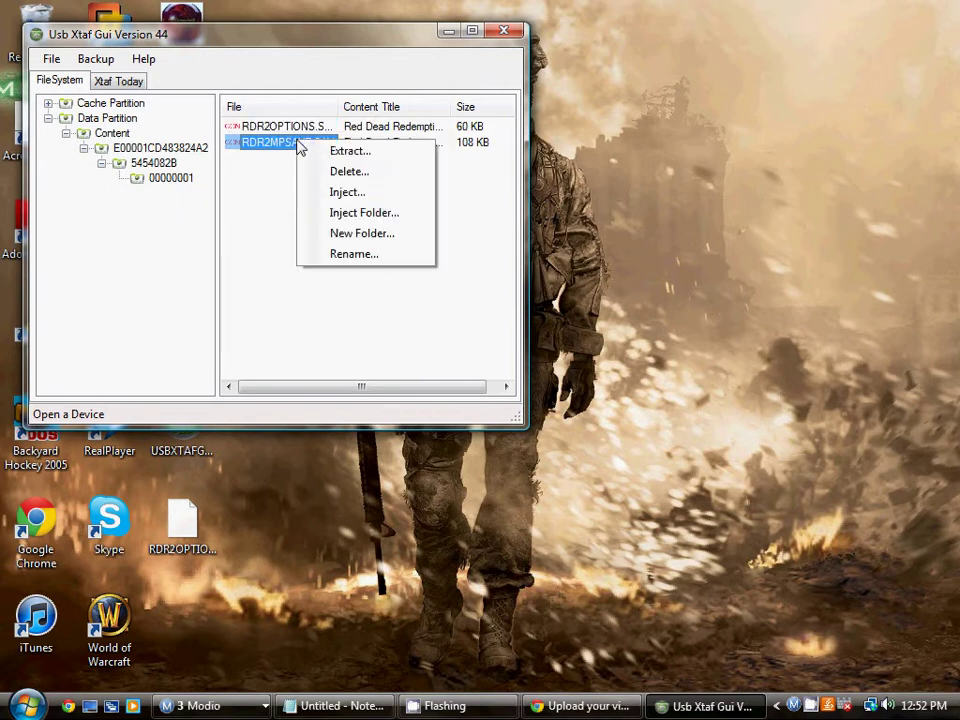
{"action": "left_click", "coordinate": [351, 192]}
{"action": "left_click", "coordinate": [575, 60]}
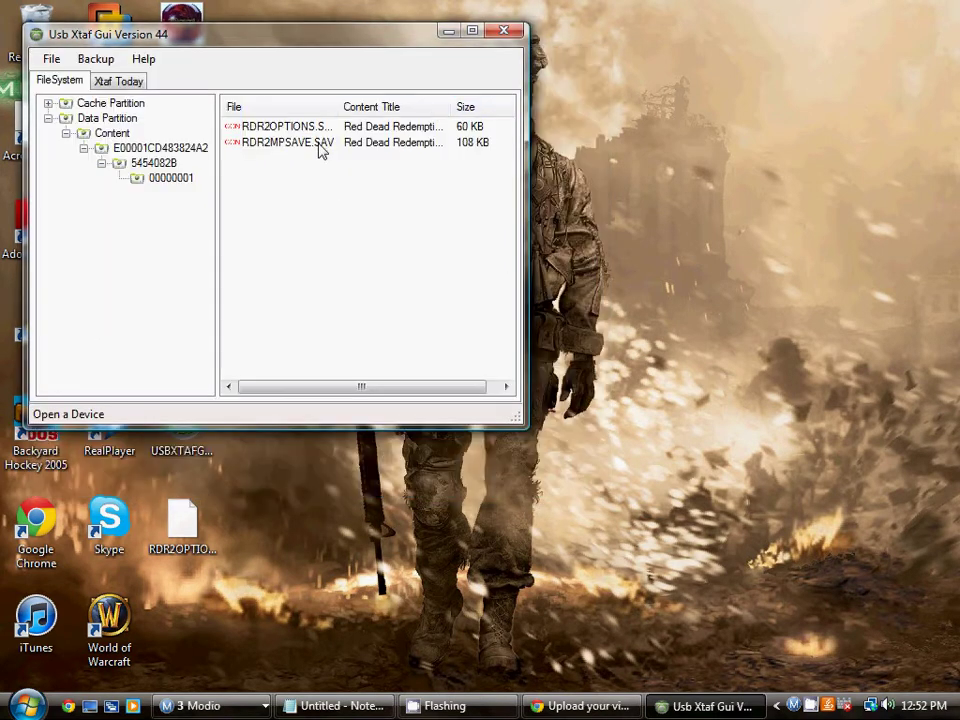
{"action": "right_click", "coordinate": [317, 146]}
{"action": "left_click", "coordinate": [353, 179]}
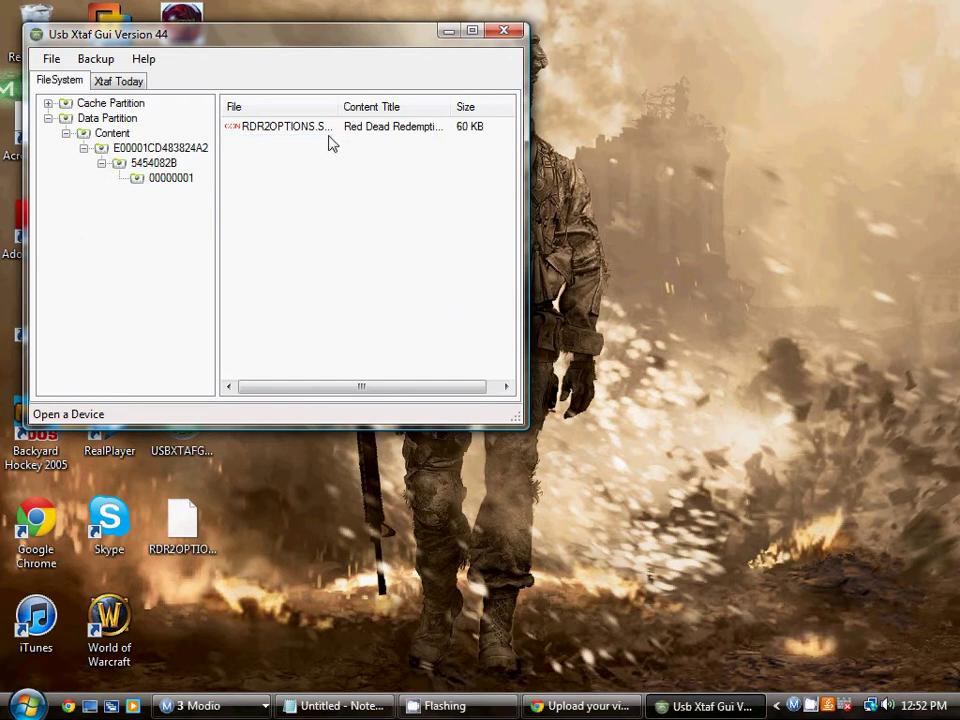
Drag RDR2OPTIONS.SAV to the desktop, replacing the older copy, then close USB Xtaf Gui
{"action": "left_click_drag", "start_coordinate": [321, 47], "coordinate": [621, 58]}
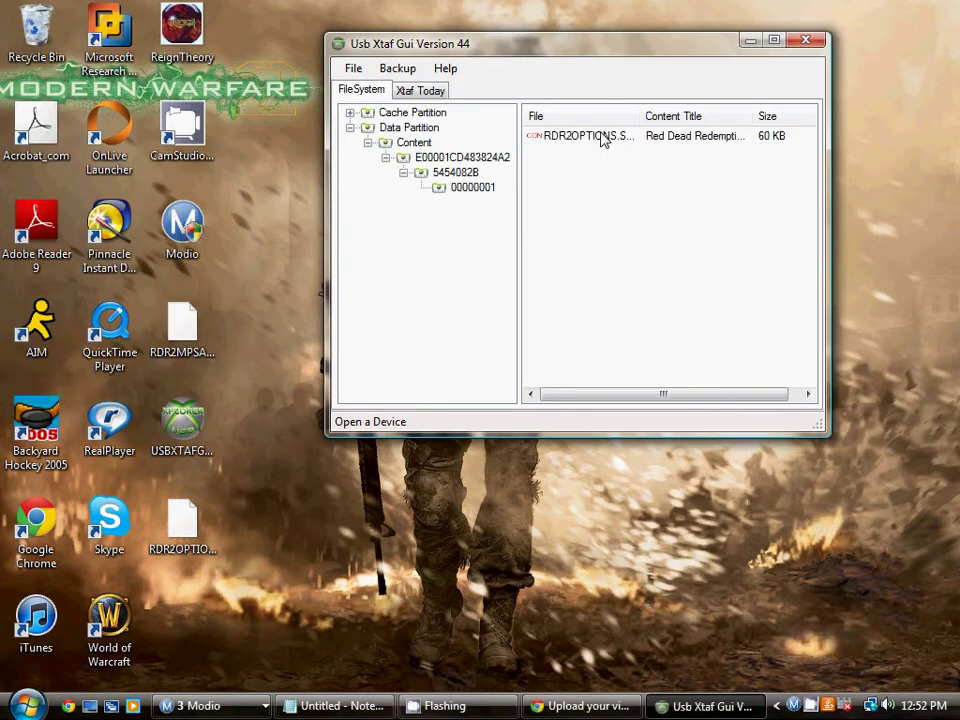
{"action": "left_click", "coordinate": [600, 137]}
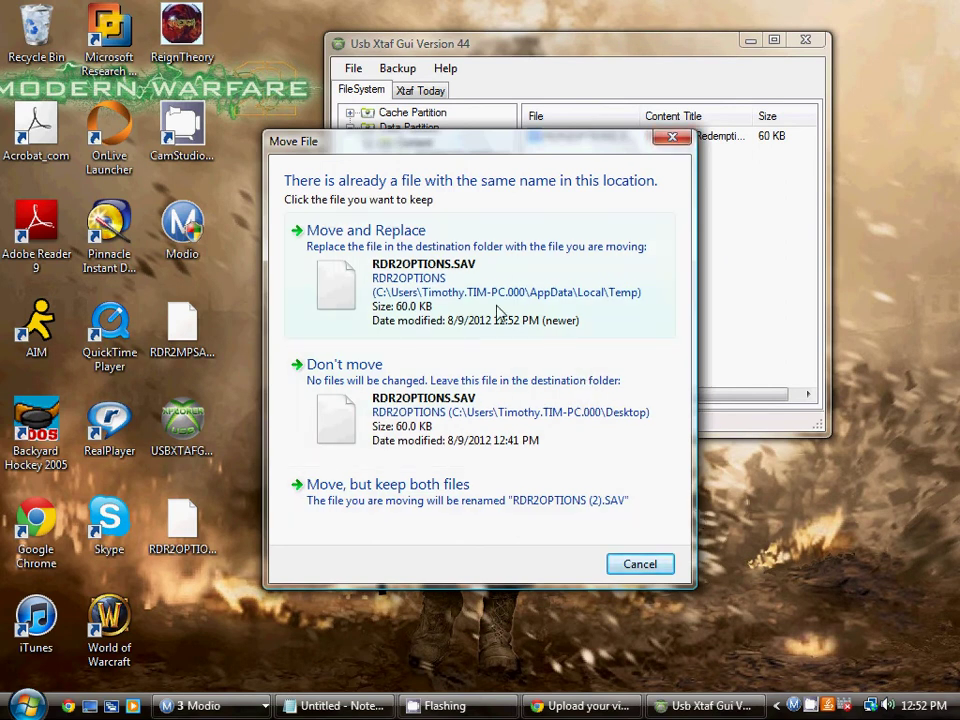
{"action": "left_click", "coordinate": [307, 220]}
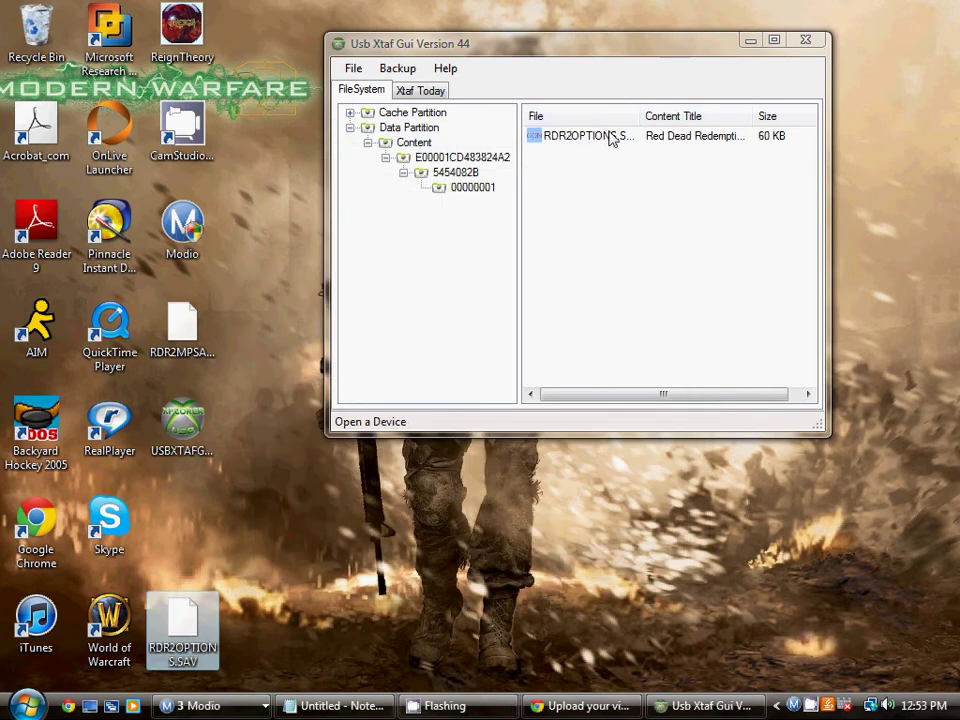
{"action": "left_click", "coordinate": [805, 42]}
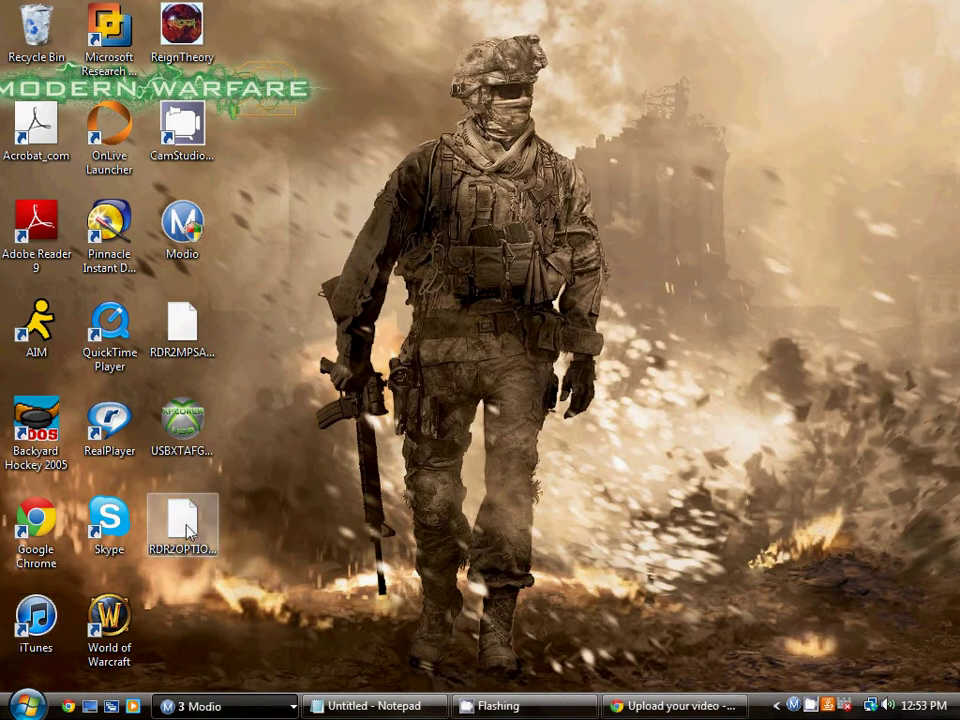
Open the desktop's RDR2OPTIONS.SAV in Modio's save editor and move the window to the top
{"action": "left_click", "coordinate": [220, 706]}
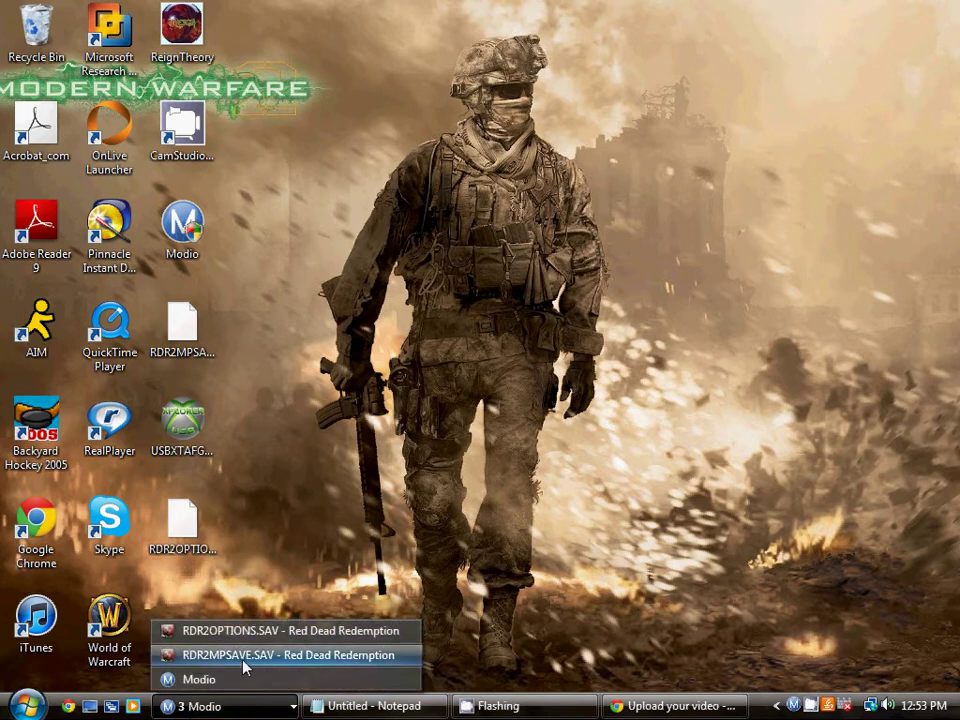
{"action": "left_click", "coordinate": [199, 679]}
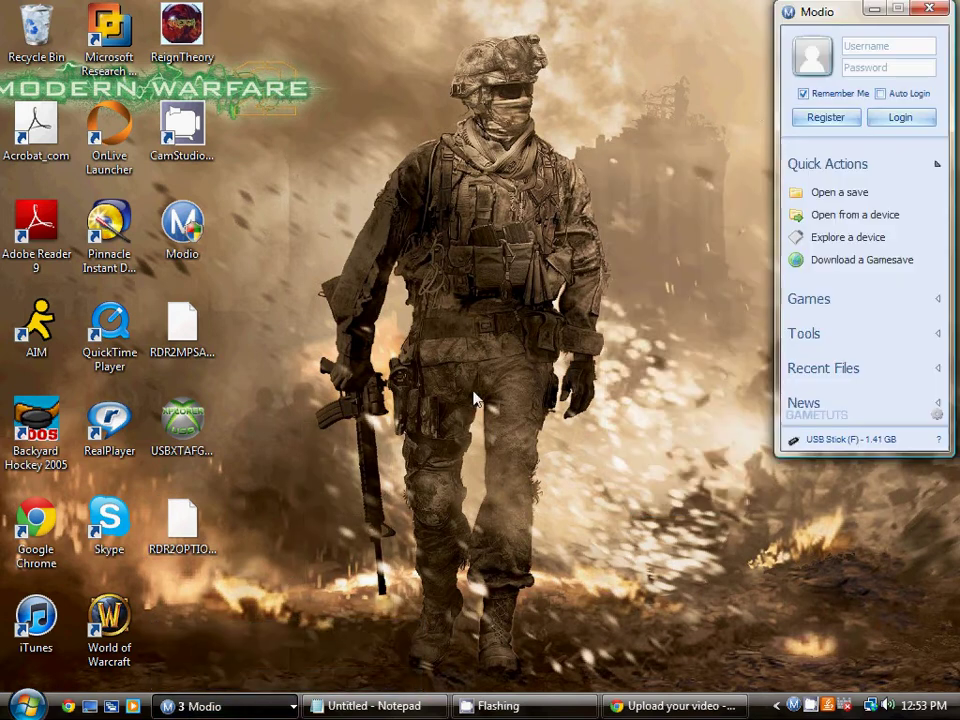
{"action": "left_click", "coordinate": [813, 192]}
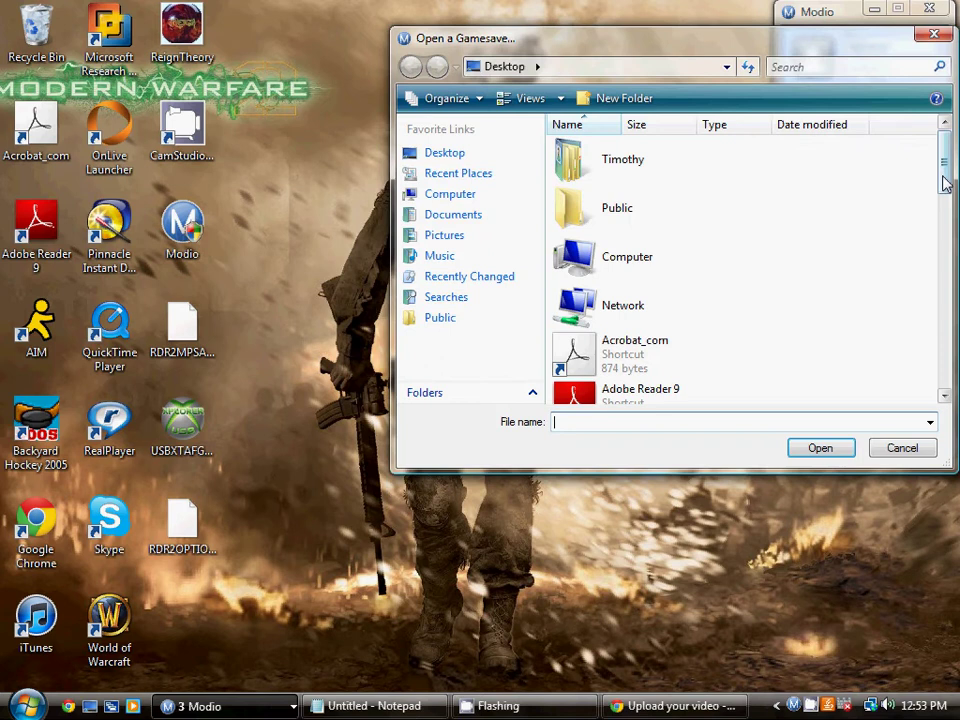
{"action": "left_click_drag", "start_coordinate": [947, 180], "coordinate": [944, 345]}
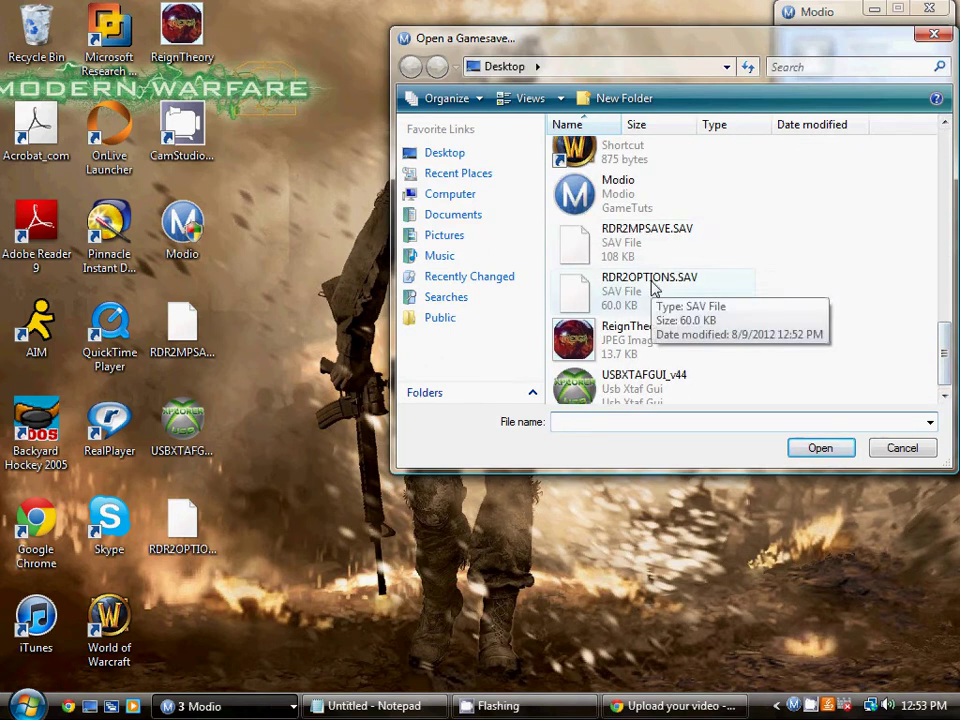
{"action": "double_click", "coordinate": [598, 291]}
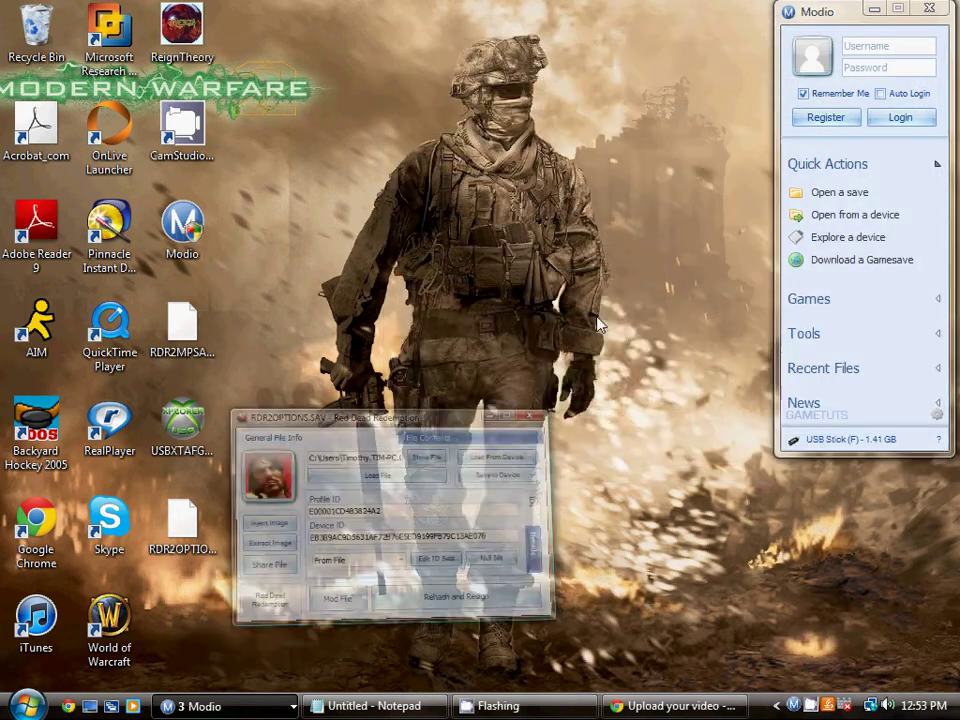
{"action": "left_click_drag", "start_coordinate": [480, 327], "coordinate": [505, 177]}
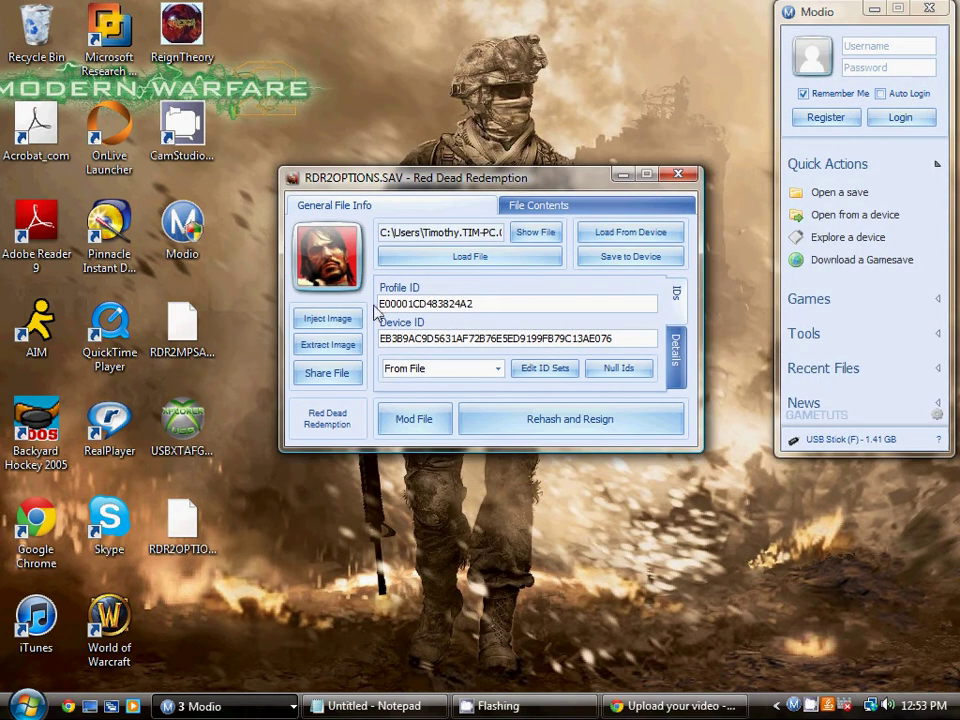
{"action": "left_click_drag", "start_coordinate": [524, 182], "coordinate": [582, 22]}
Open RDR2MPSAVE.SAV in a second editor below the first and choose the Unnamed Set IDs
{"action": "left_click", "coordinate": [818, 192]}
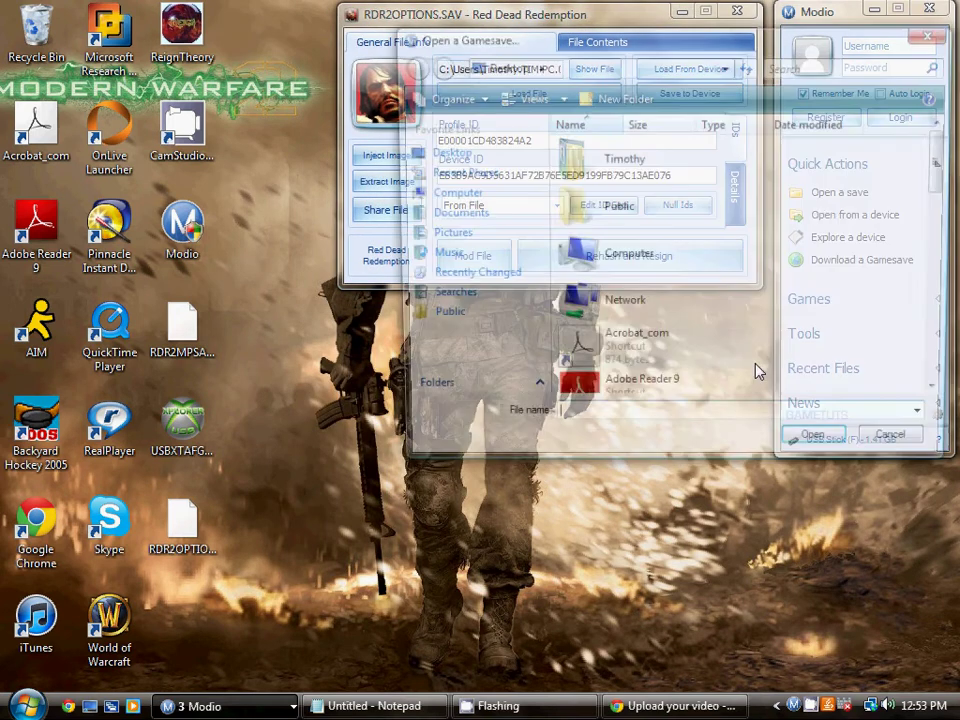
{"action": "left_click_drag", "start_coordinate": [944, 180], "coordinate": [948, 360]}
{"action": "double_click", "coordinate": [664, 259]}
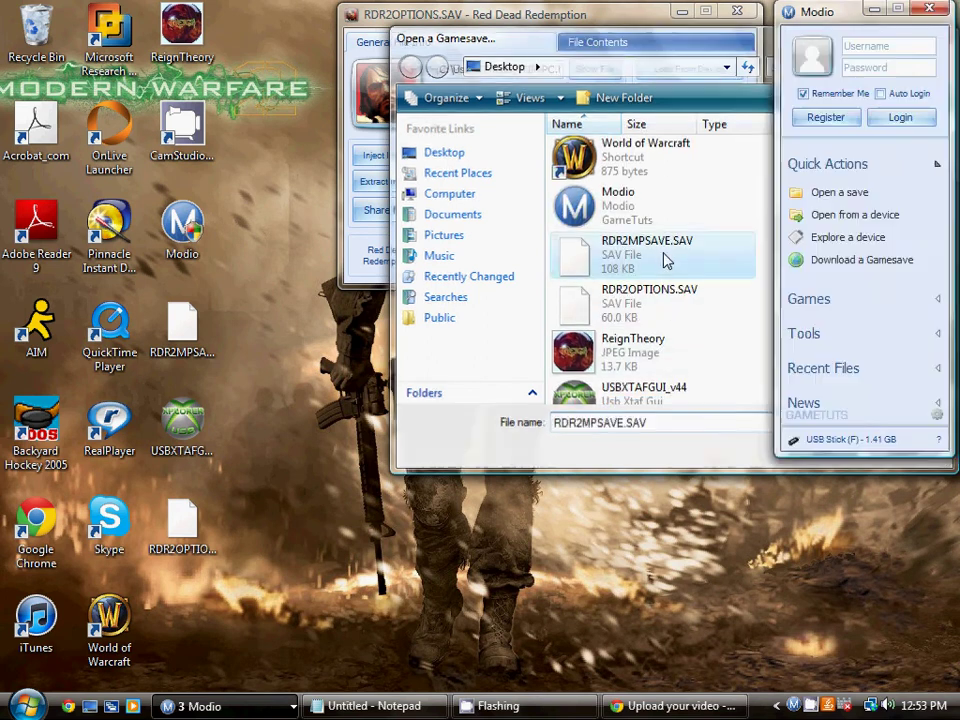
{"action": "left_click_drag", "start_coordinate": [363, 400], "coordinate": [611, 290]}
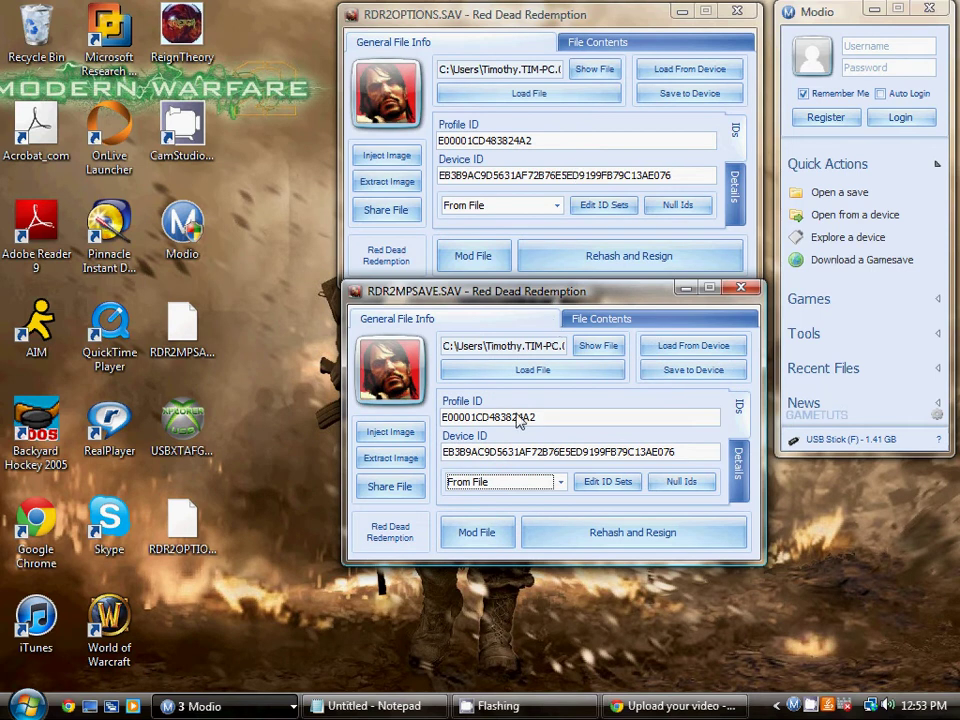
{"action": "left_click", "coordinate": [496, 482]}
{"action": "left_click", "coordinate": [495, 515]}
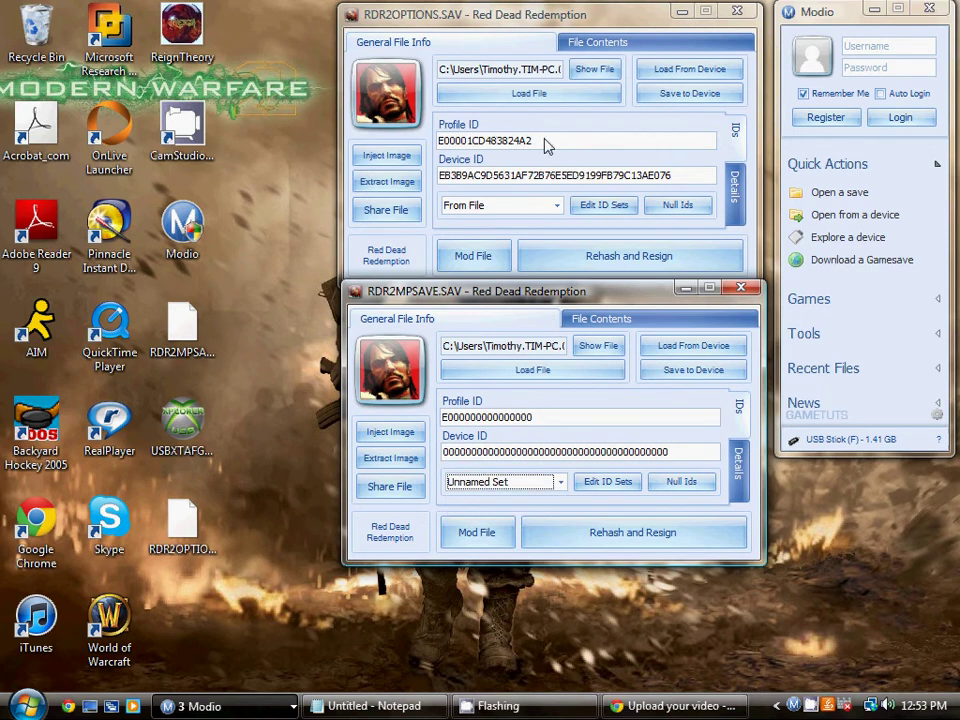
{"action": "left_click_drag", "start_coordinate": [548, 145], "coordinate": [440, 142]}
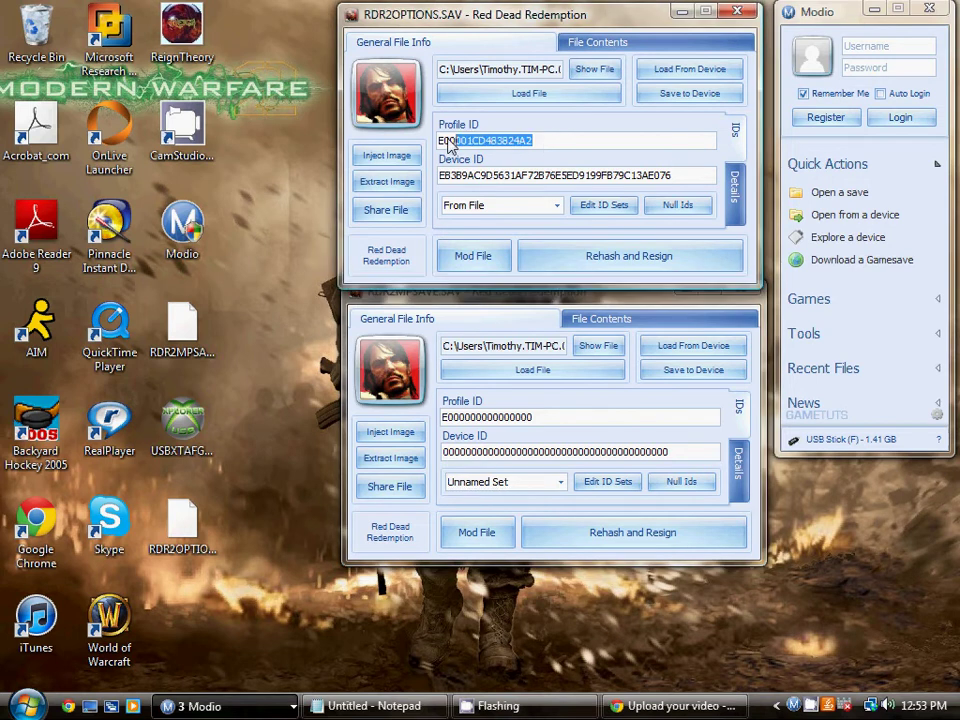
{"action": "right_click", "coordinate": [440, 142]}
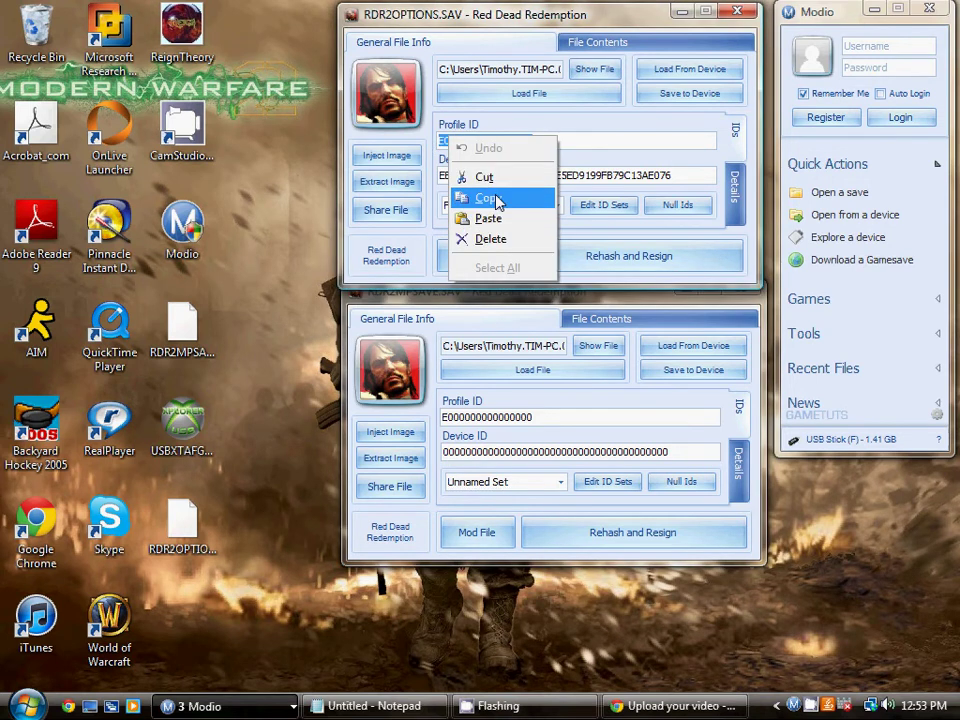
{"action": "left_click", "coordinate": [478, 198]}
{"action": "left_click", "coordinate": [548, 416]}
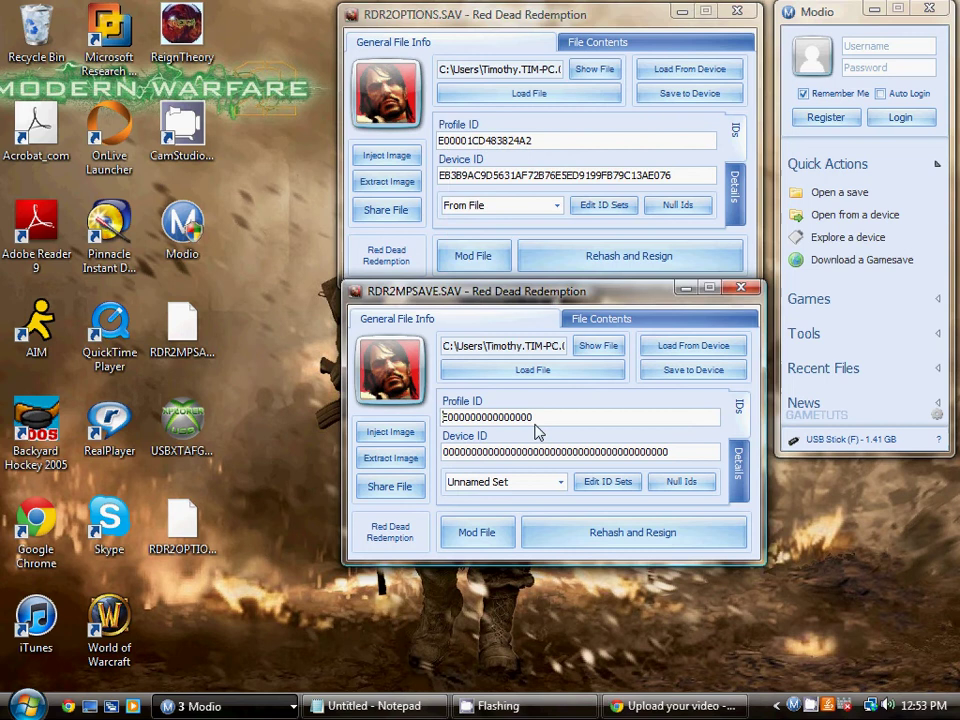
{"action": "left_click_drag", "start_coordinate": [546, 418], "coordinate": [441, 420]}
{"action": "right_click", "coordinate": [472, 425]}
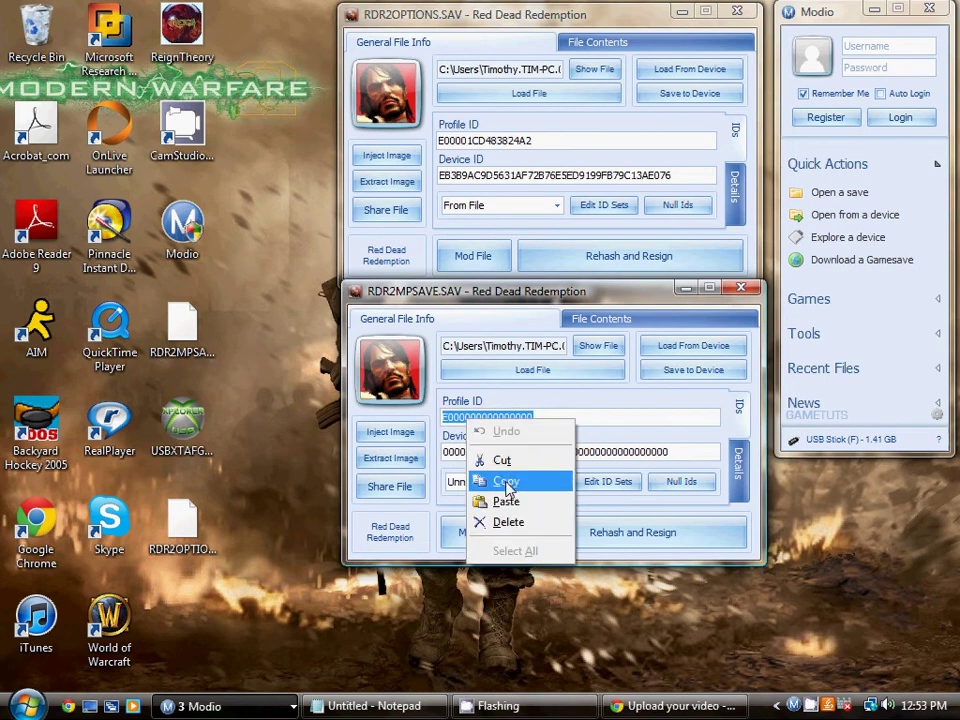
{"action": "left_click", "coordinate": [504, 499]}
Copy the original save's Device ID over RDR2MPSAVE's zeroed Device ID
{"action": "left_click_drag", "start_coordinate": [670, 178], "coordinate": [431, 193]}
{"action": "right_click", "coordinate": [530, 170]}
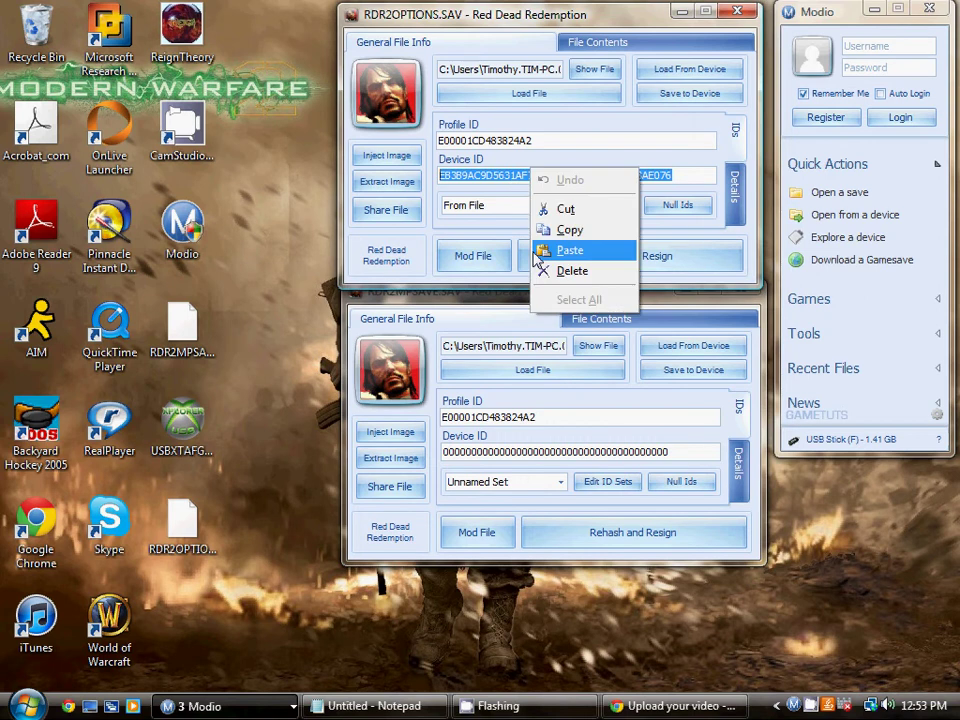
{"action": "left_click", "coordinate": [566, 228]}
{"action": "left_click_drag", "start_coordinate": [696, 450], "coordinate": [428, 470]}
{"action": "right_click", "coordinate": [530, 450]}
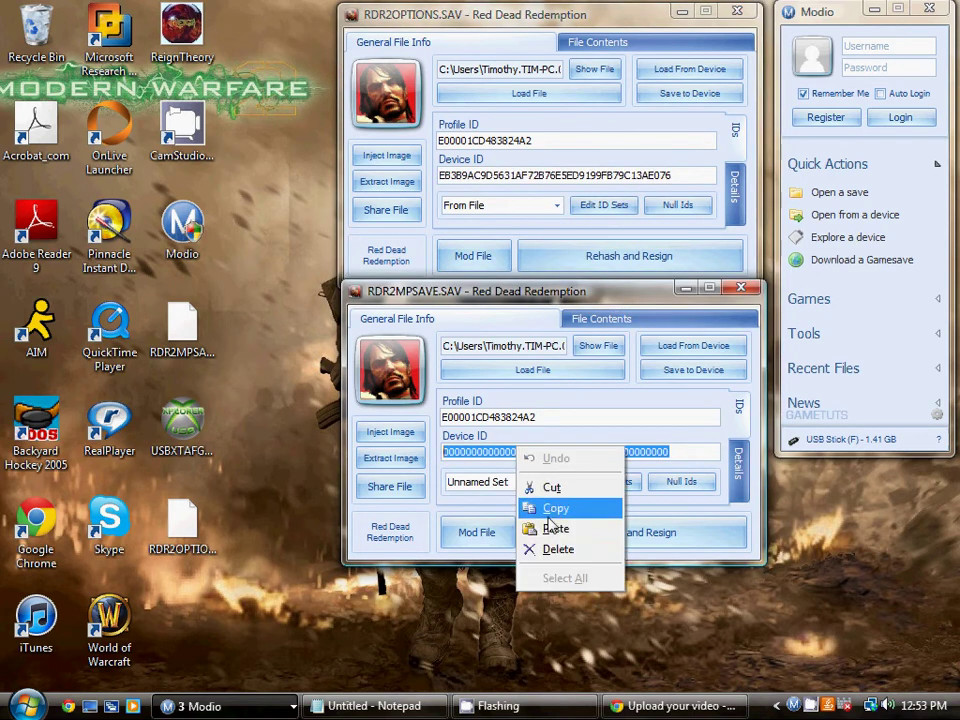
{"action": "left_click", "coordinate": [562, 525]}
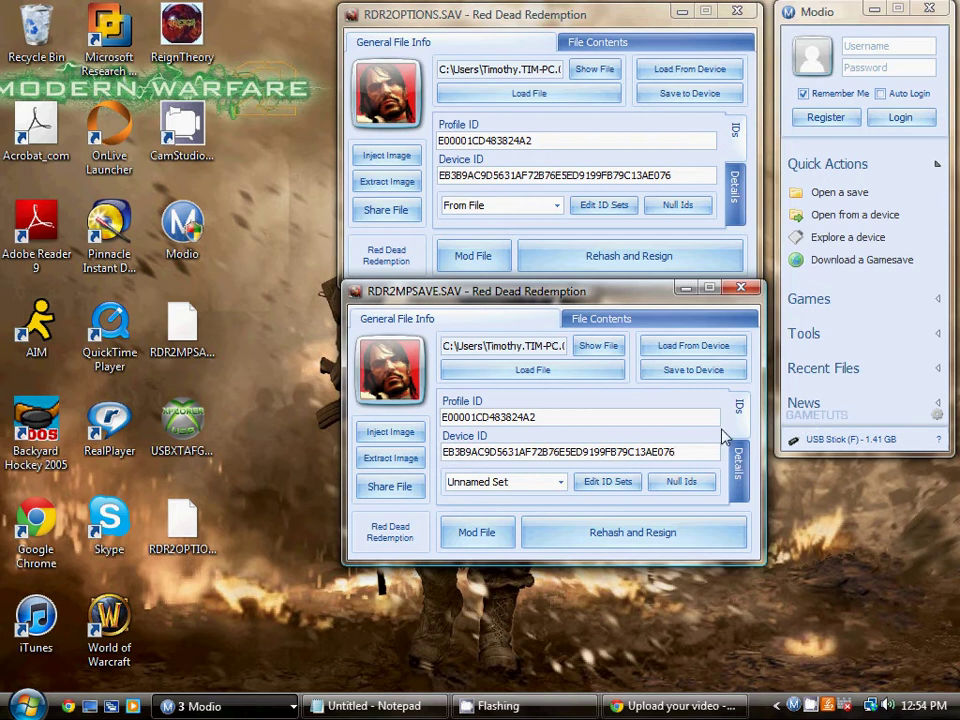
Rehash and resign RDR2MPSAVE.SAV, then close both save editor windows
{"action": "left_click", "coordinate": [631, 547]}
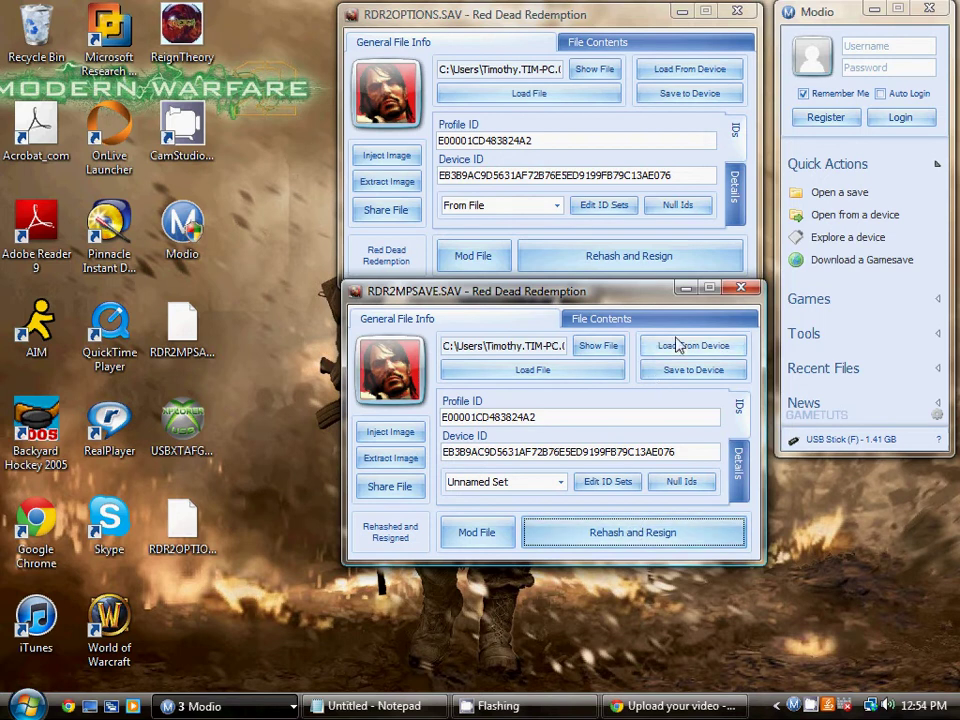
{"action": "left_click", "coordinate": [741, 288]}
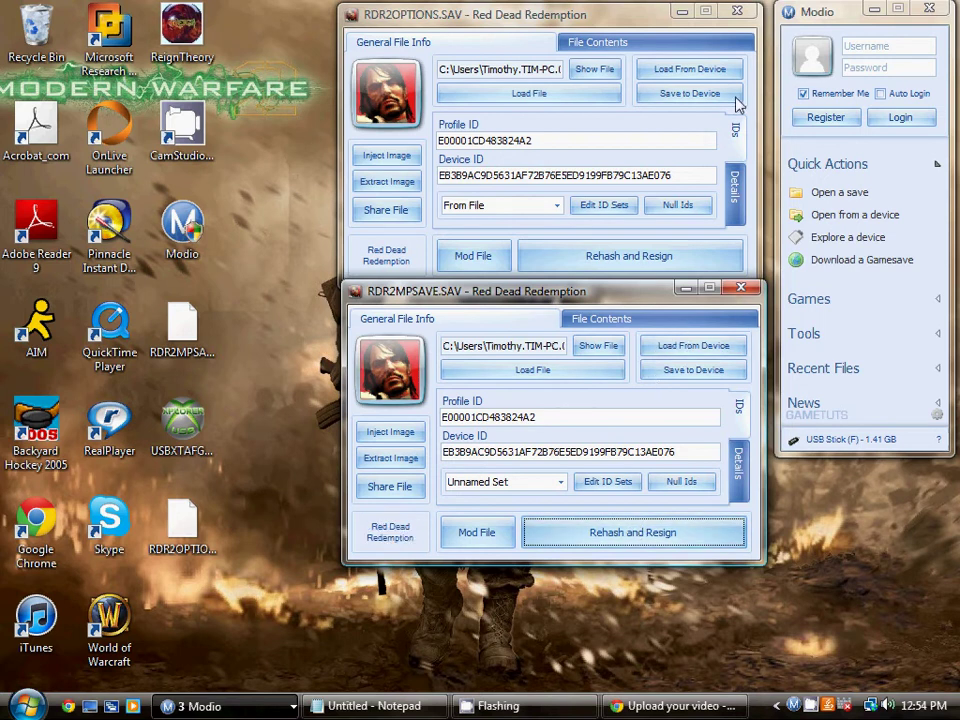
{"action": "left_click", "coordinate": [735, 14]}
{"action": "left_click", "coordinate": [741, 290]}
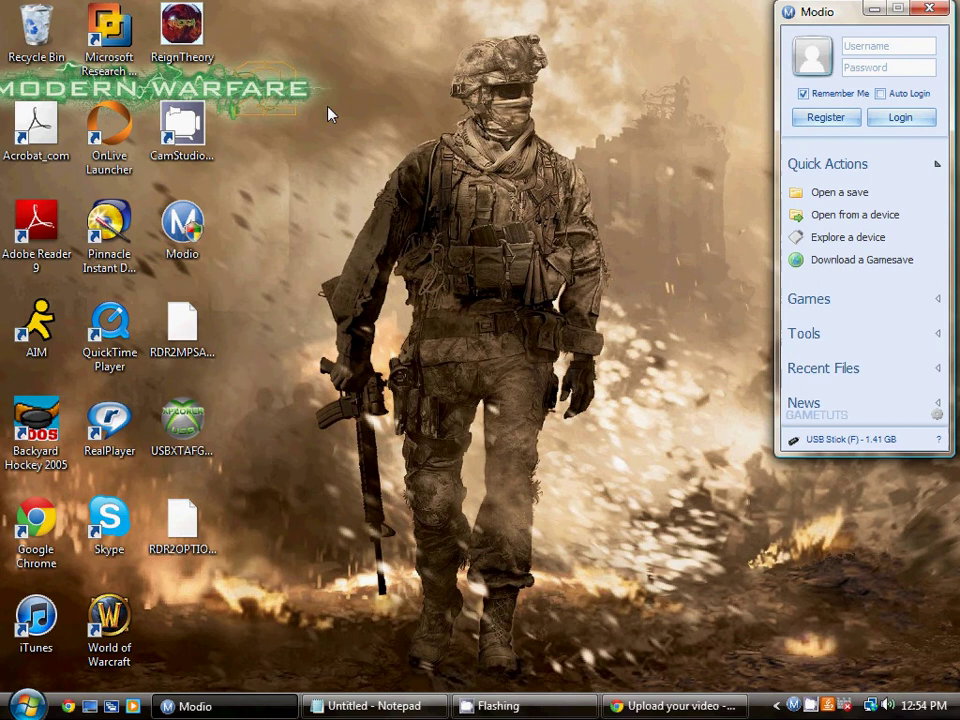
Launch USB Xtaf Gui, open Usb Memory Unit F:, and browse to E00001CD483824A2 > 5454082B > 00000001
{"action": "double_click", "coordinate": [183, 425]}
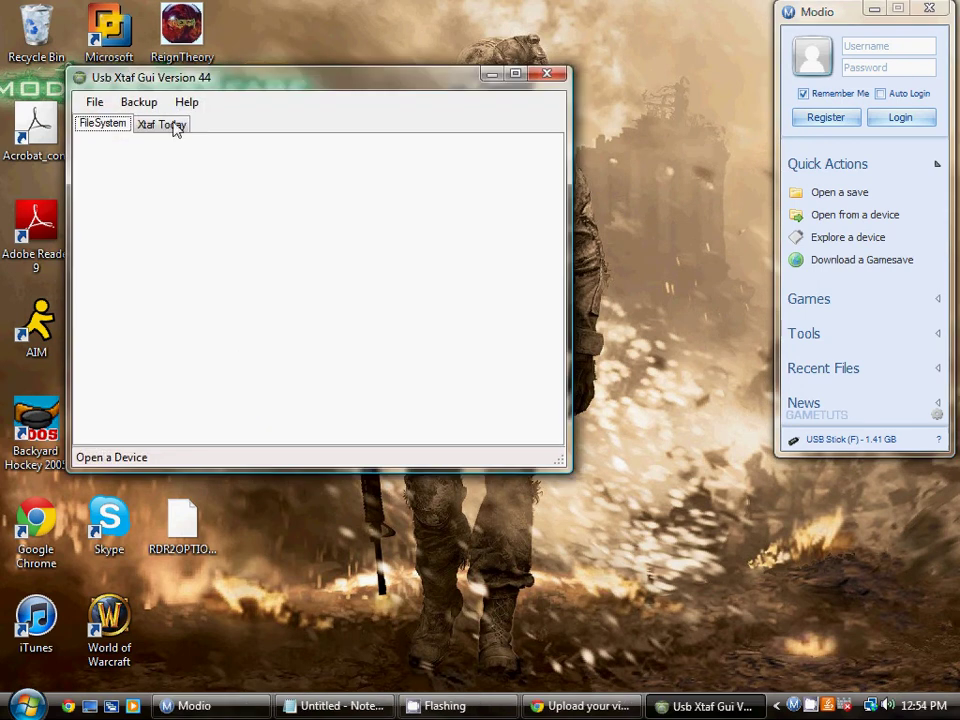
{"action": "left_click", "coordinate": [95, 102]}
{"action": "left_click", "coordinate": [122, 123]}
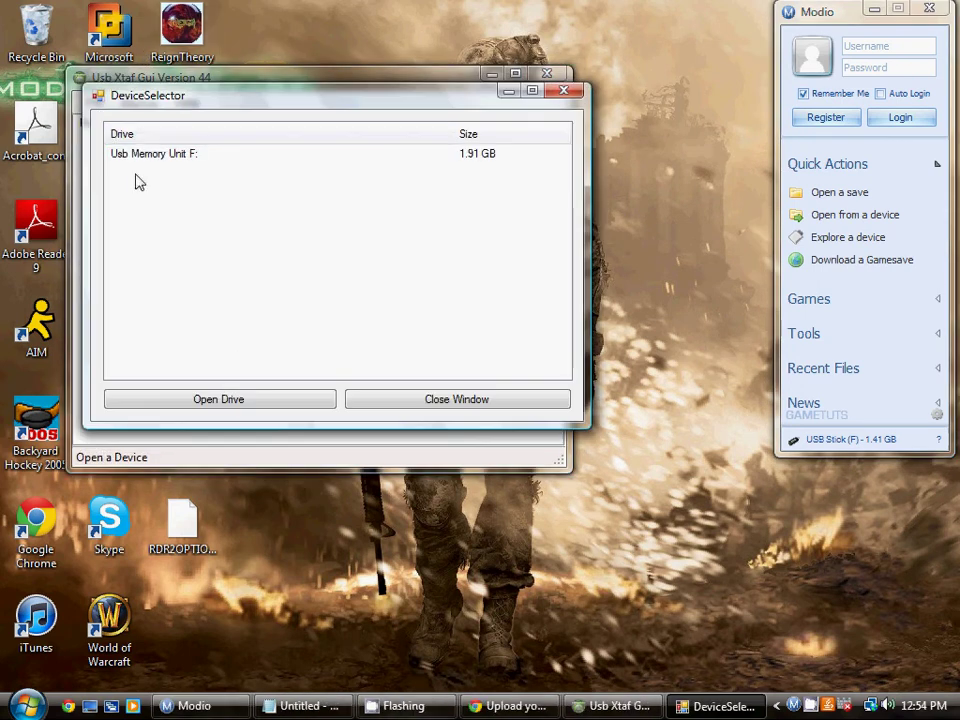
{"action": "double_click", "coordinate": [143, 157]}
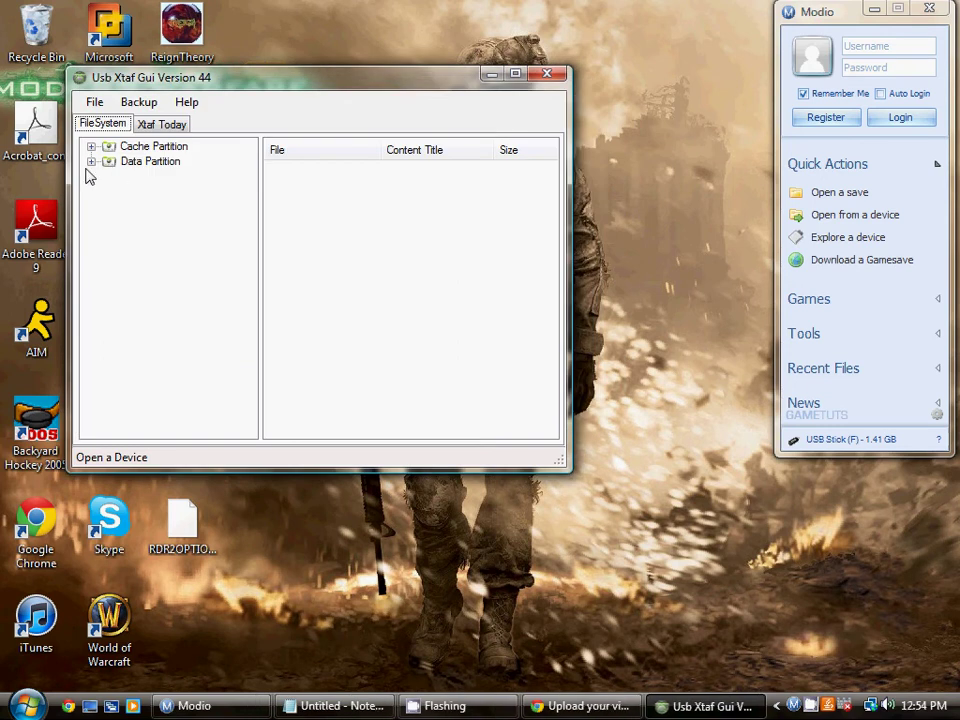
{"action": "double_click", "coordinate": [106, 162]}
{"action": "left_click", "coordinate": [152, 177]}
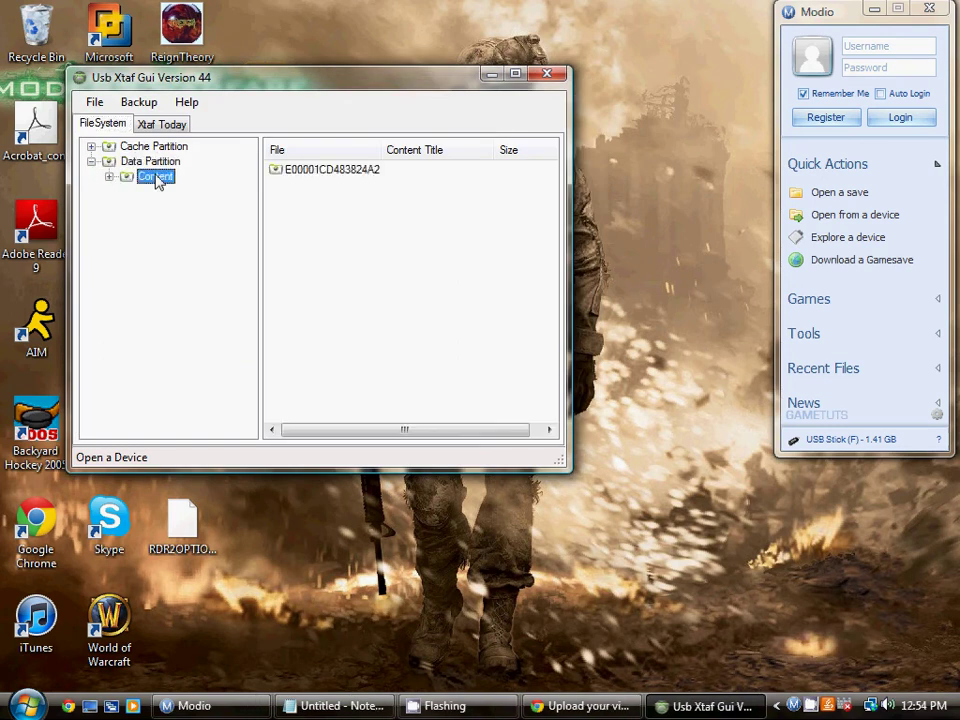
{"action": "double_click", "coordinate": [272, 172]}
{"action": "double_click", "coordinate": [279, 172]}
{"action": "double_click", "coordinate": [280, 173]}
Drag RDR2MPSAVE.SAV from the desktop into the 00000001 folder
{"action": "left_click", "coordinate": [281, 173]}
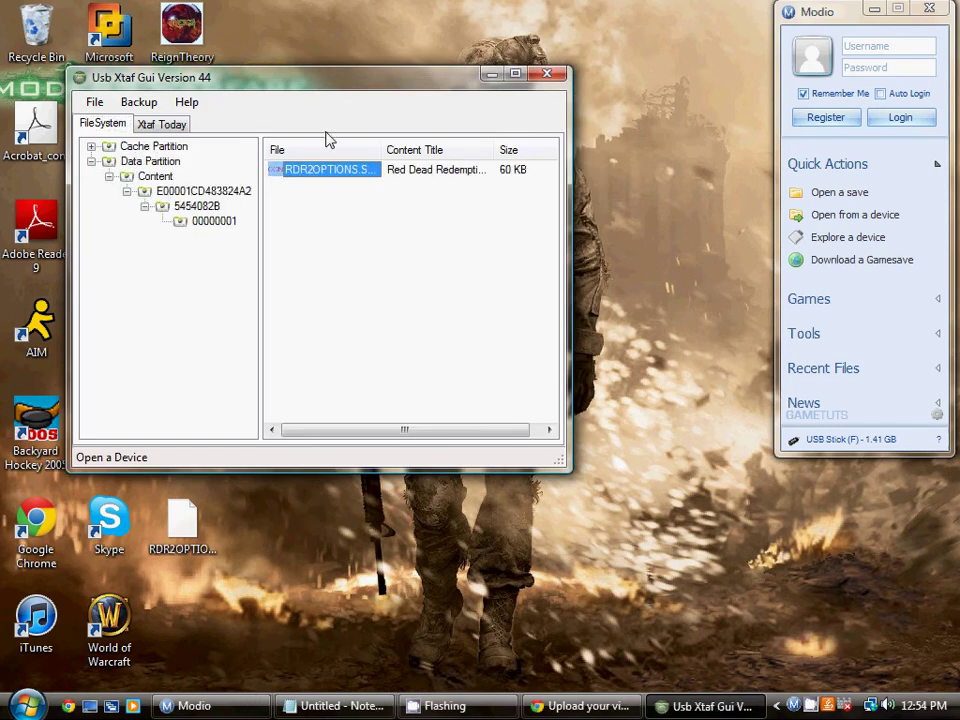
{"action": "left_click_drag", "start_coordinate": [302, 85], "coordinate": [618, 57]}
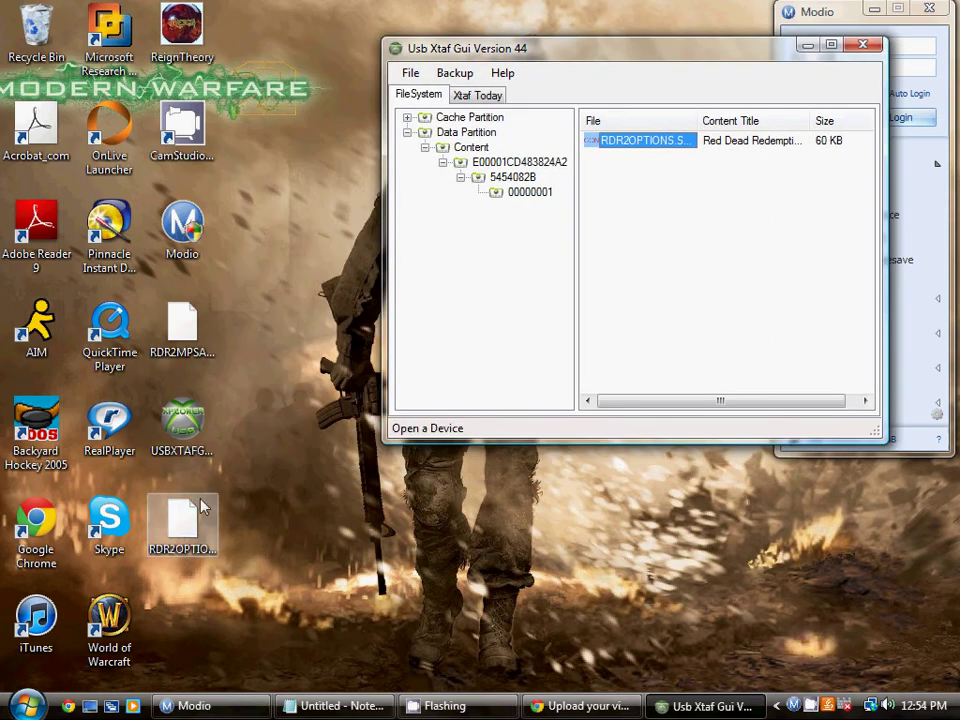
{"action": "left_click_drag", "start_coordinate": [182, 320], "coordinate": [656, 195]}
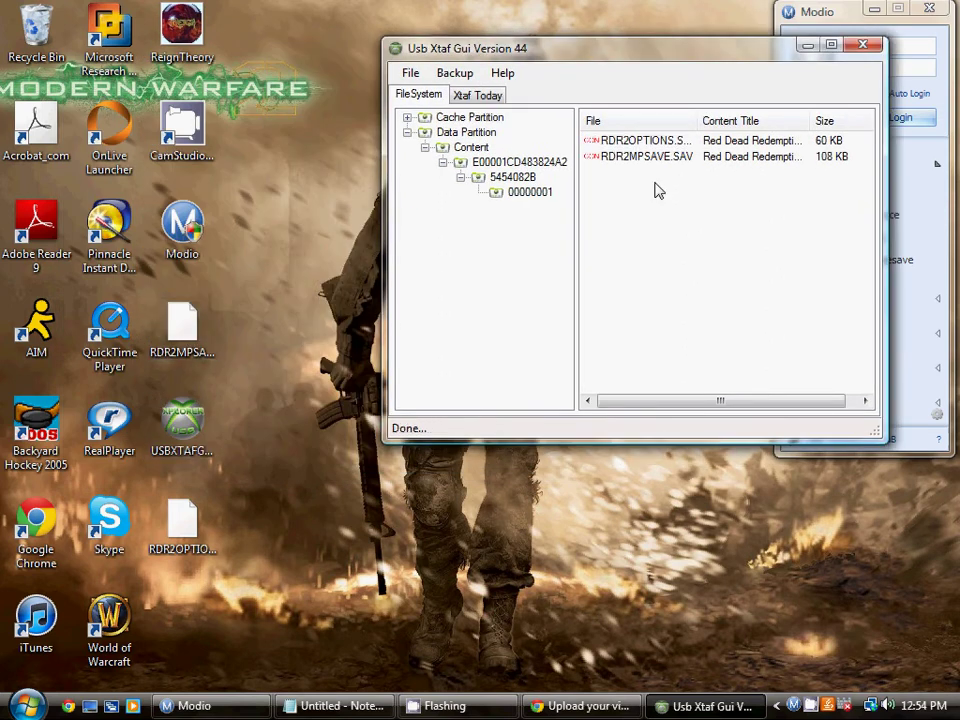
Close USB Xtaf Gui, open Computer from Start, check Removable Disk (F:)'s menu, then close Computer
{"action": "left_click", "coordinate": [857, 48]}
{"action": "key", "text": "super"}
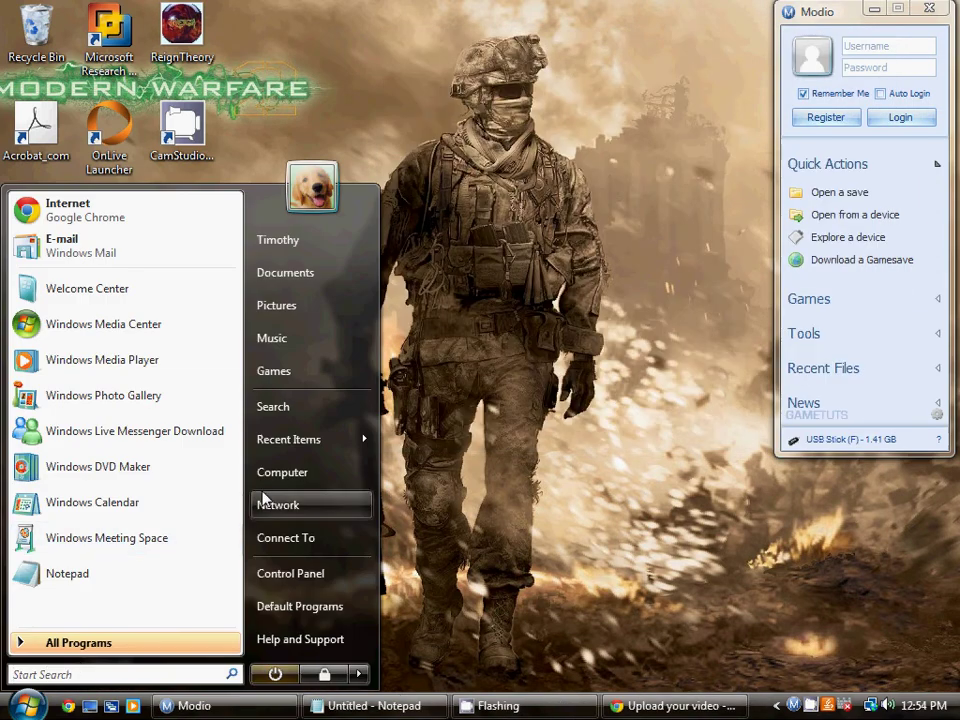
{"action": "left_click", "coordinate": [276, 474]}
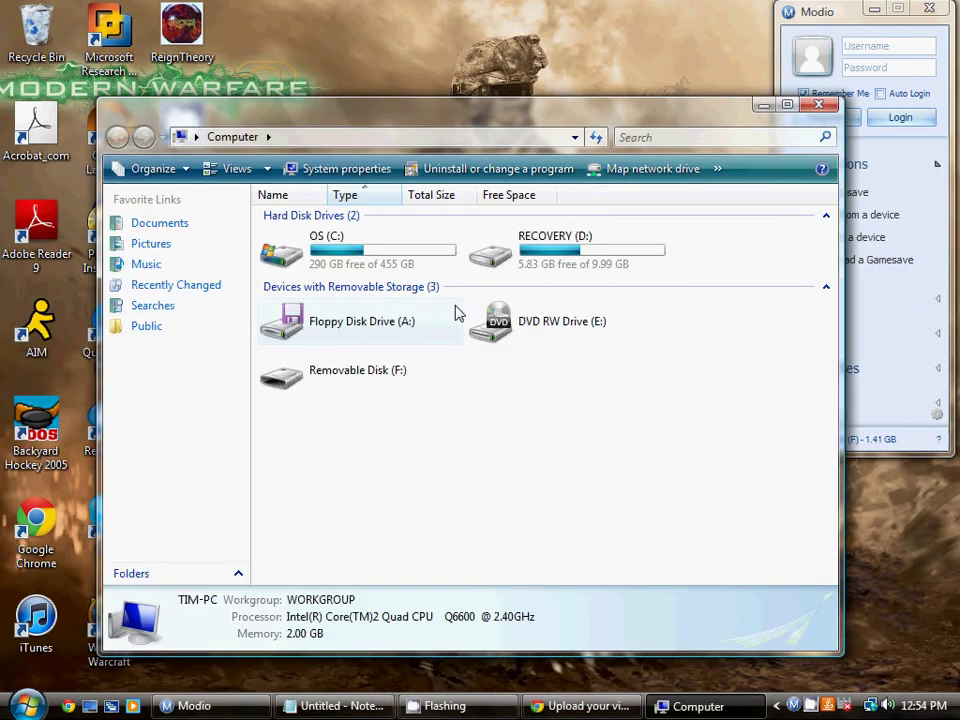
{"action": "right_click", "coordinate": [348, 369]}
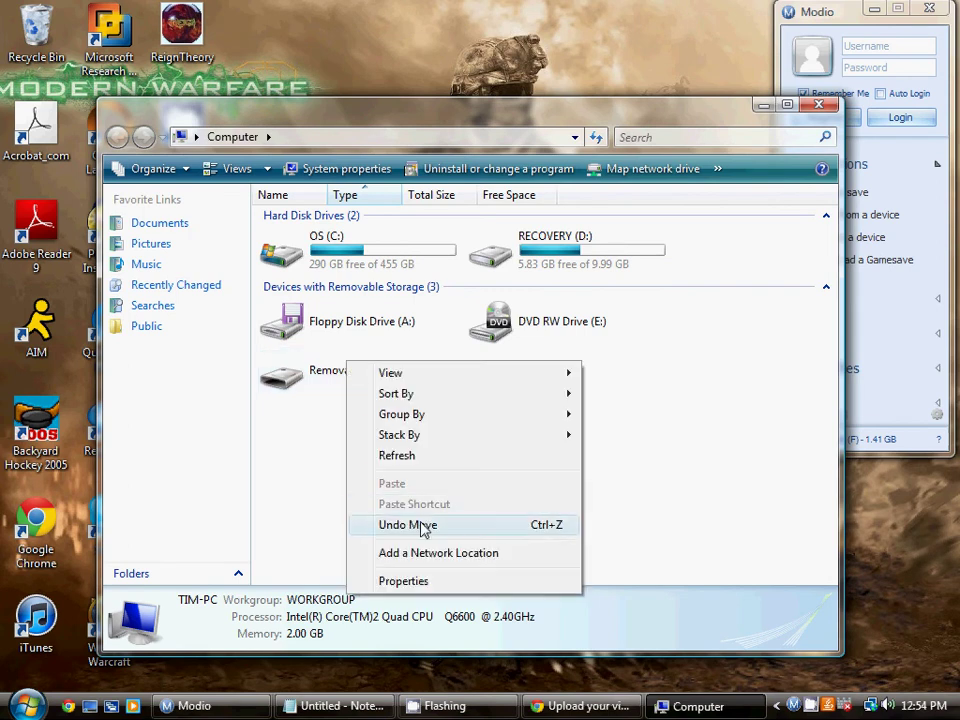
{"action": "left_click", "coordinate": [330, 382]}
{"action": "right_click", "coordinate": [333, 381]}
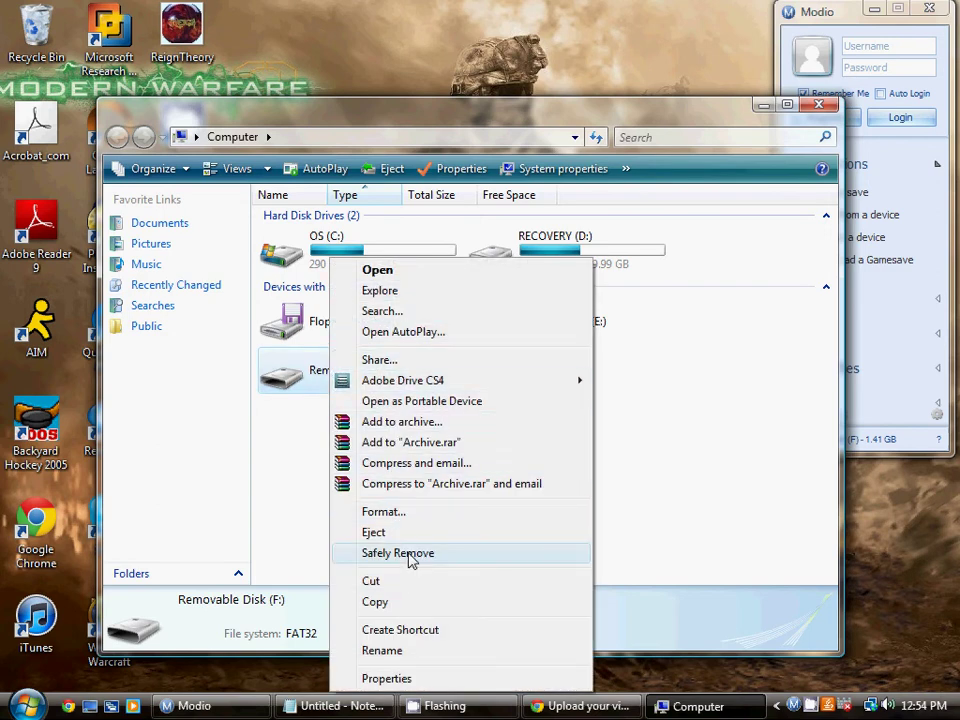
{"action": "left_click", "coordinate": [817, 105]}
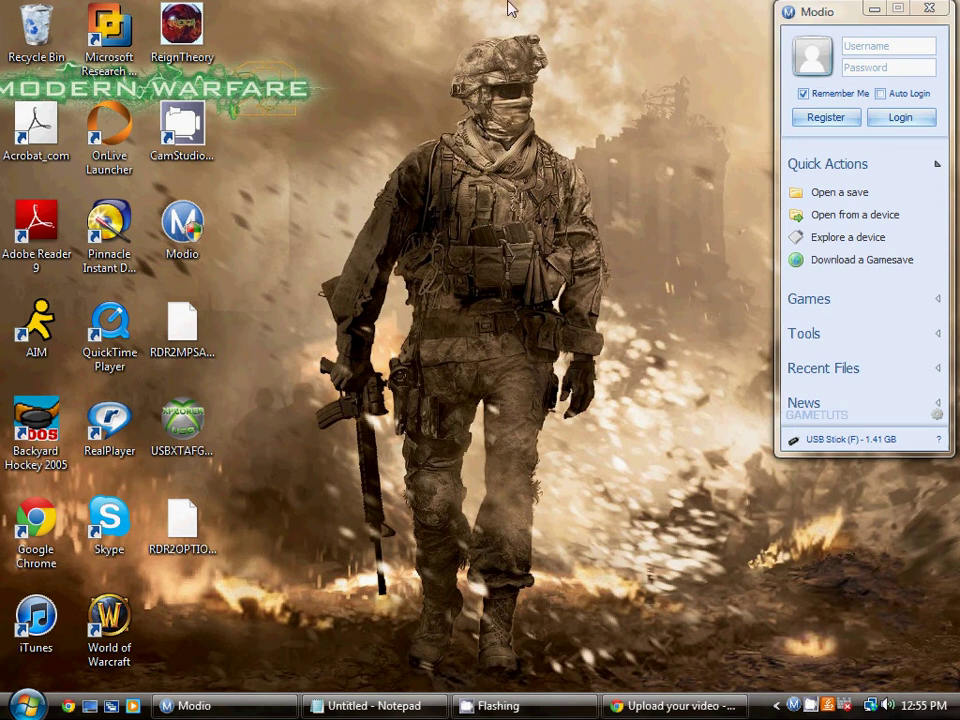
Clear the desktop icon selection, bring up CamStudio with F9, and place it lower right
{"action": "left_click_drag", "start_coordinate": [330, 145], "coordinate": [2, 2]}
{"action": "left_click", "coordinate": [365, 167]}
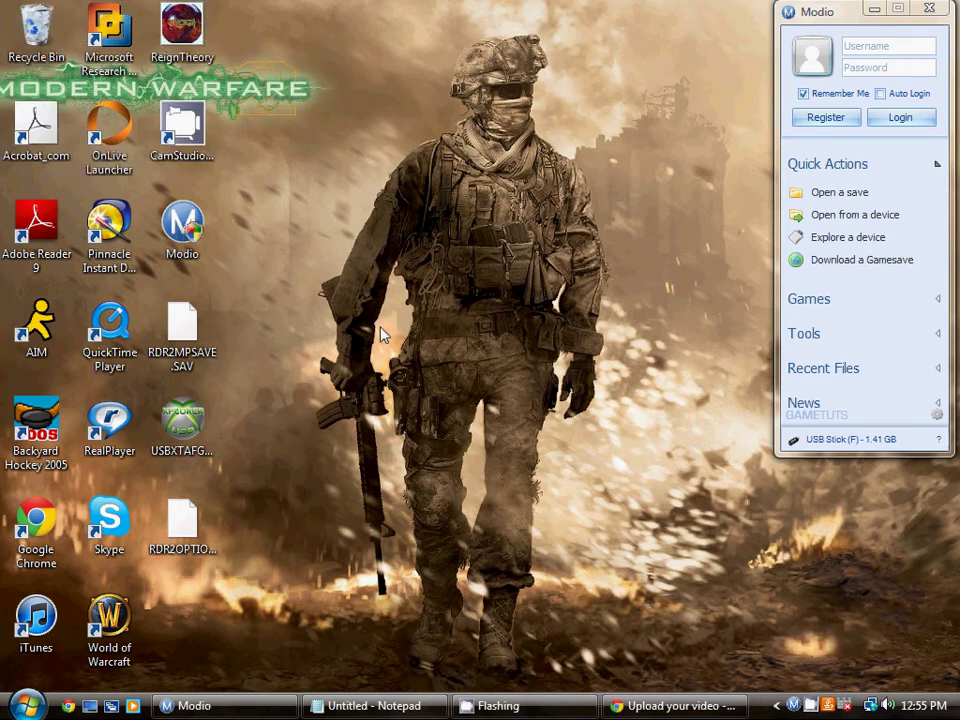
{"action": "key", "text": "F9"}
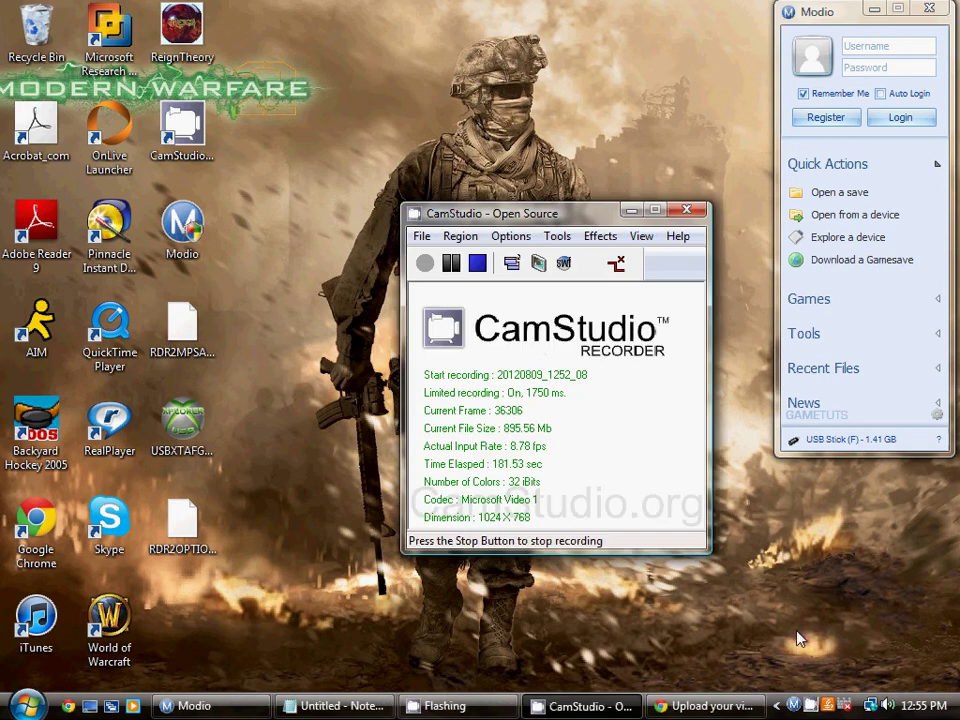
{"action": "left_click_drag", "start_coordinate": [531, 216], "coordinate": [773, 347]}
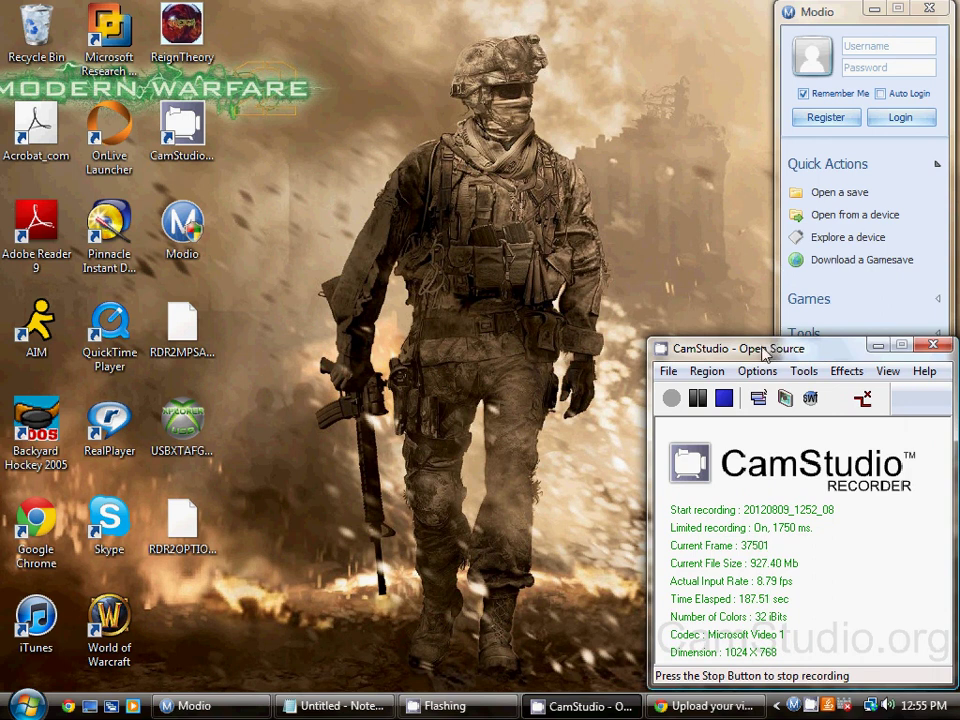